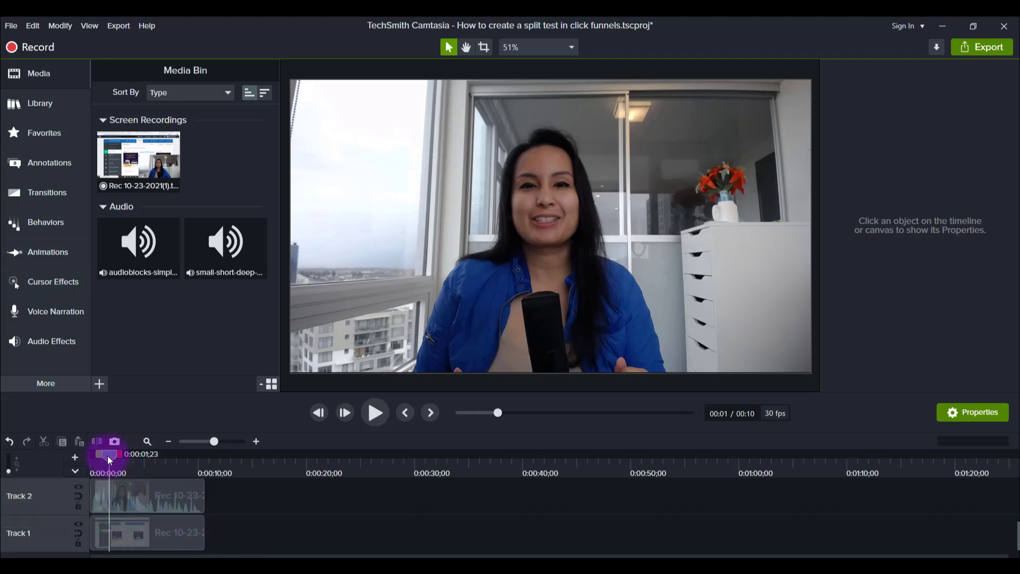
Step: Preview the two-track project's clips up to about the nine-second mark
left_click_drag(108, 456, 177, 465)
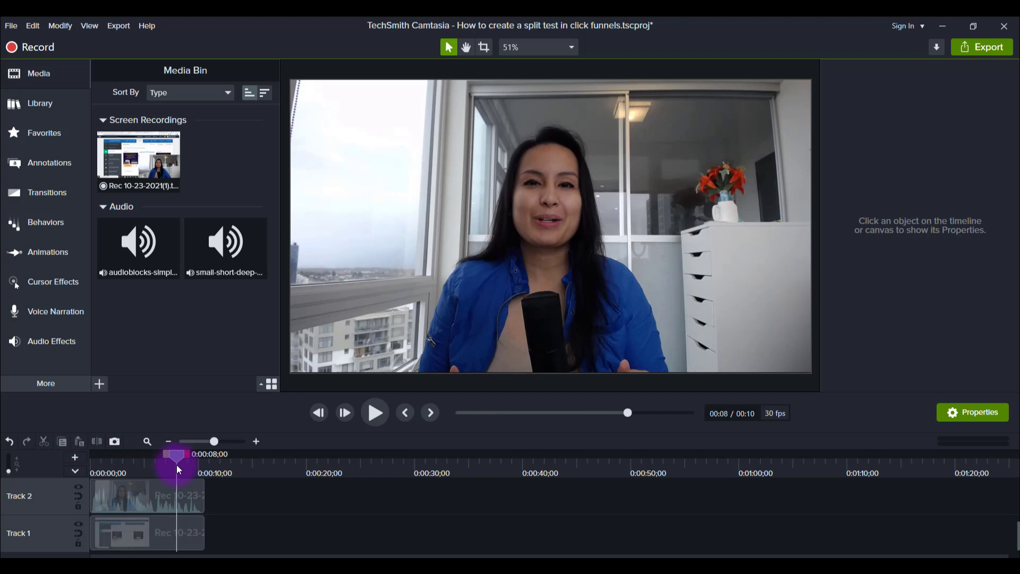
key("ctrl+Home")
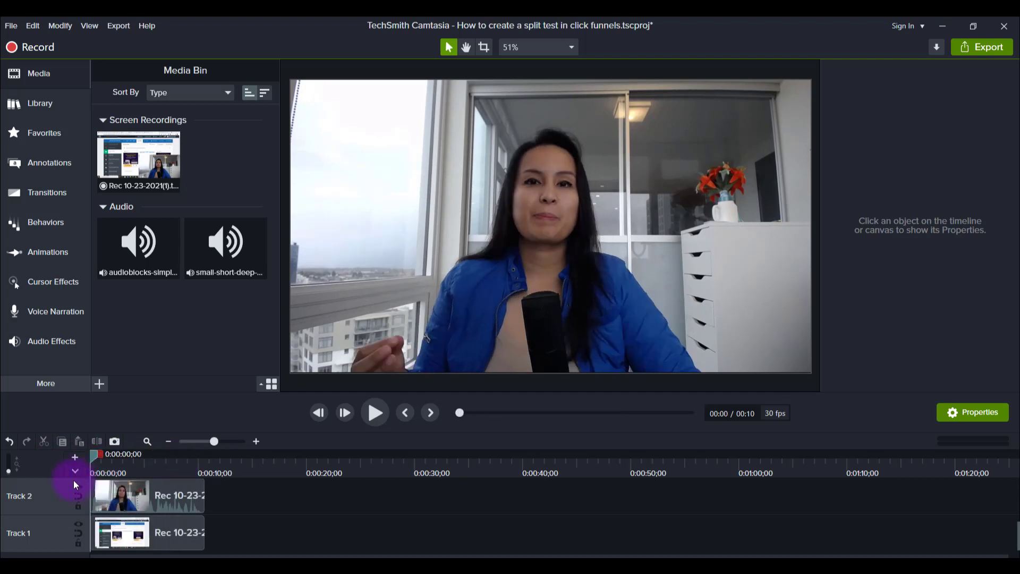
left_click_drag(93, 476, 71, 508)
Step: Star Color LUT in Visual Effects and bring up the Favorites effects list
left_click(51, 381)
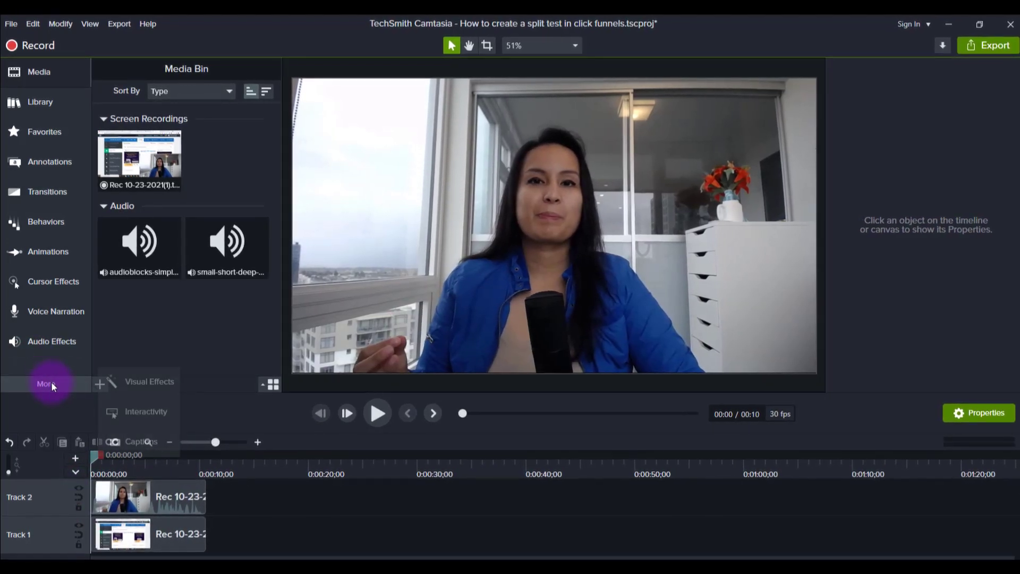
left_click(126, 384)
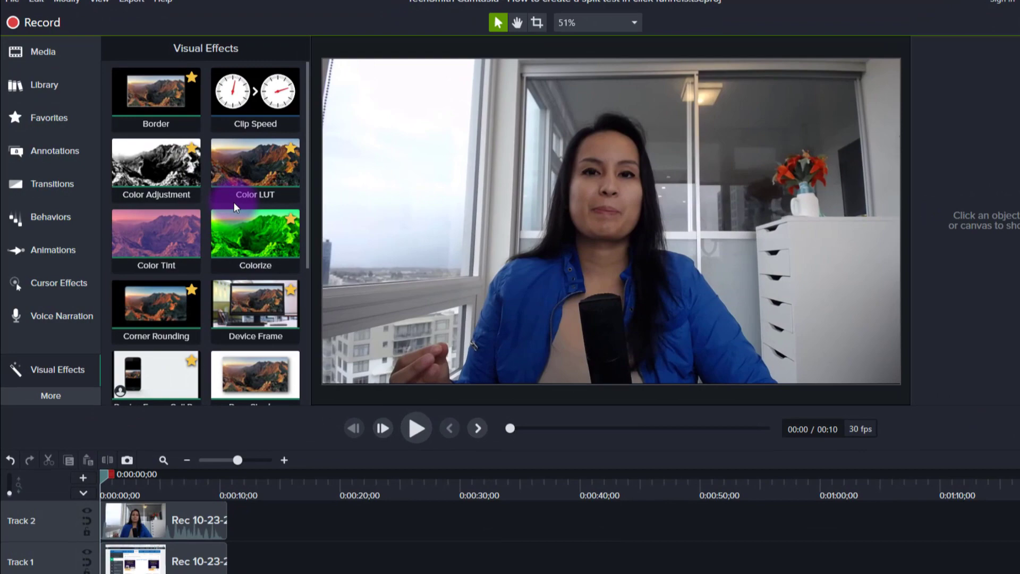
left_click(307, 141)
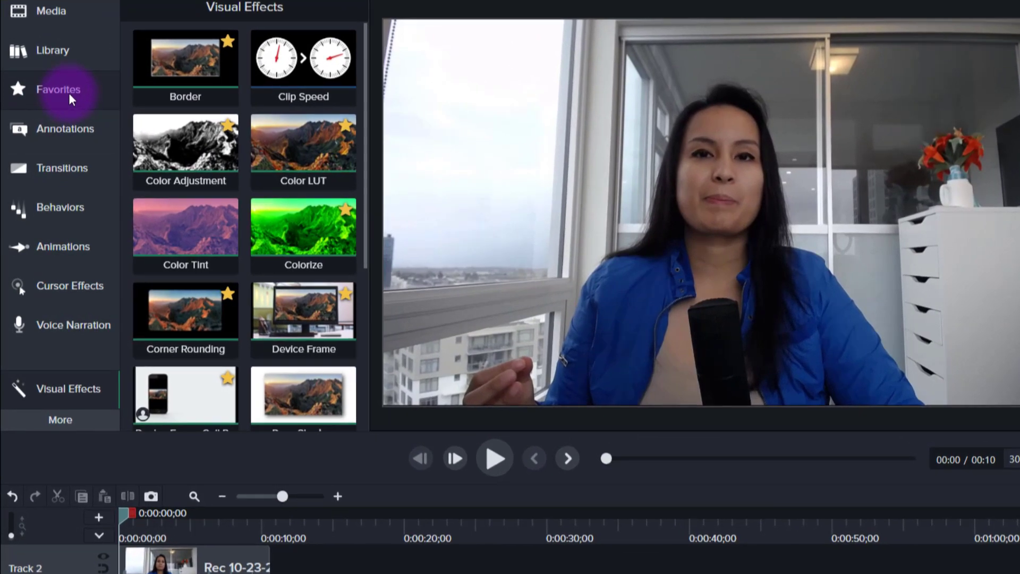
left_click(69, 92)
scroll(239, 182, "down", 5)
left_click(298, 340)
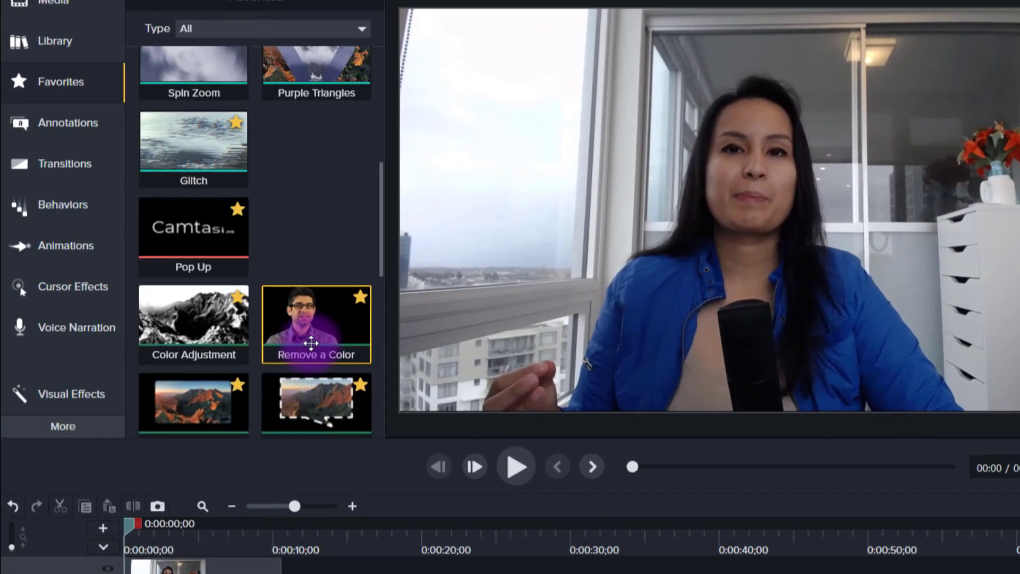
scroll(312, 342, "down", 4)
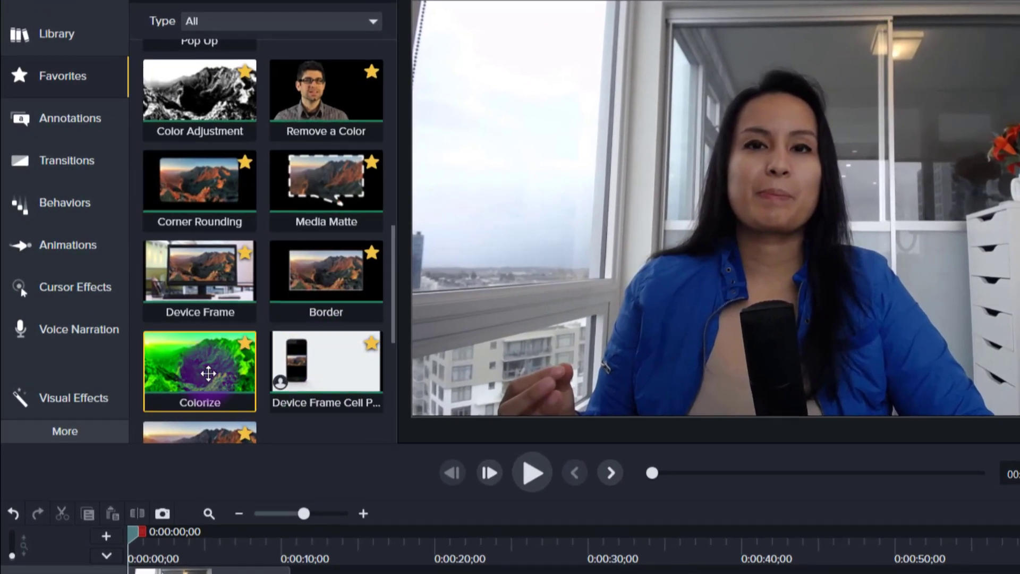
scroll(207, 373, "down", 2)
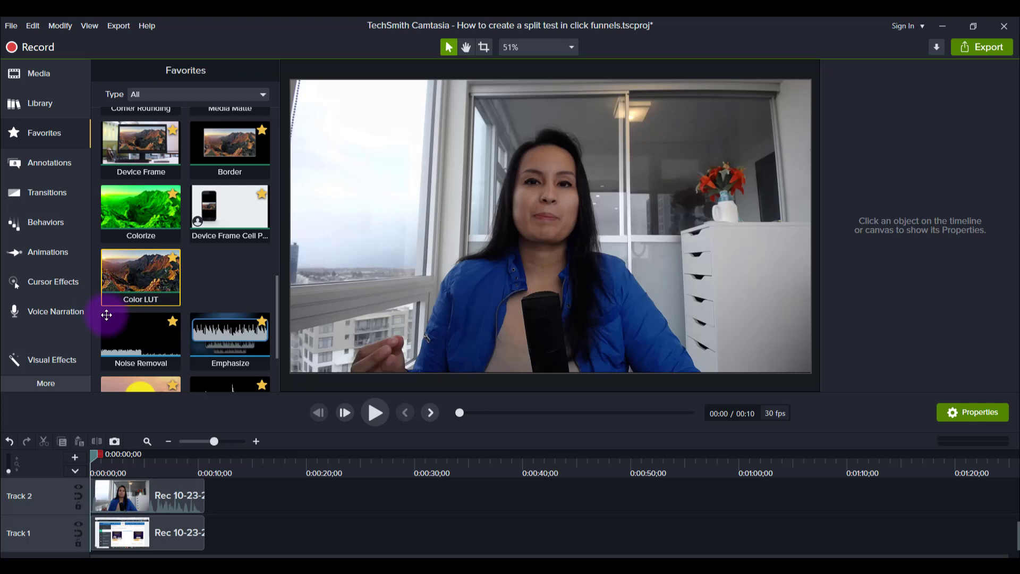
Step: Apply Color LUT to the Track 2 webcam clip, toggle it to compare, and try 70% and 48% intensity
left_click_drag(121, 289, 133, 488)
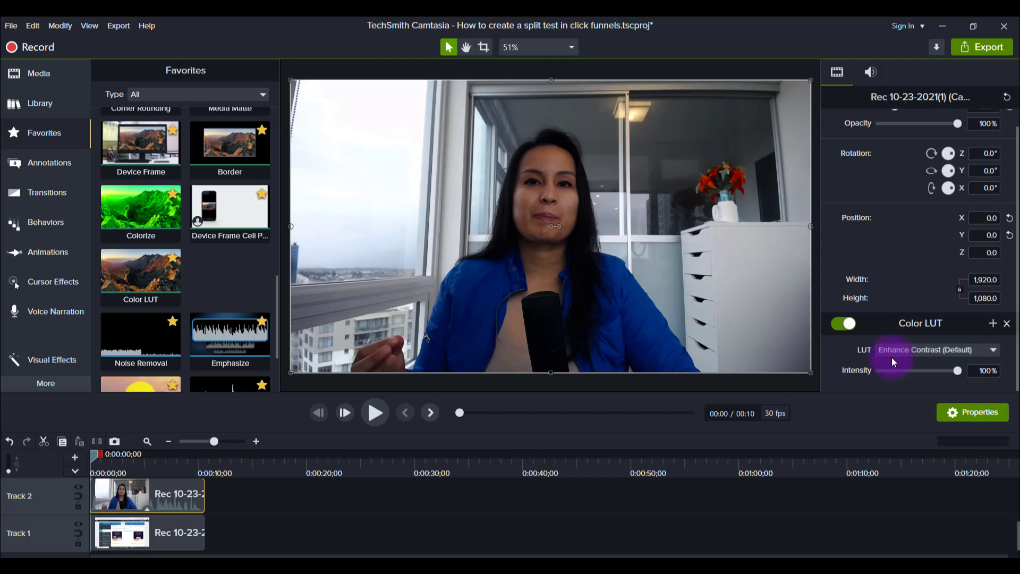
left_click(842, 324)
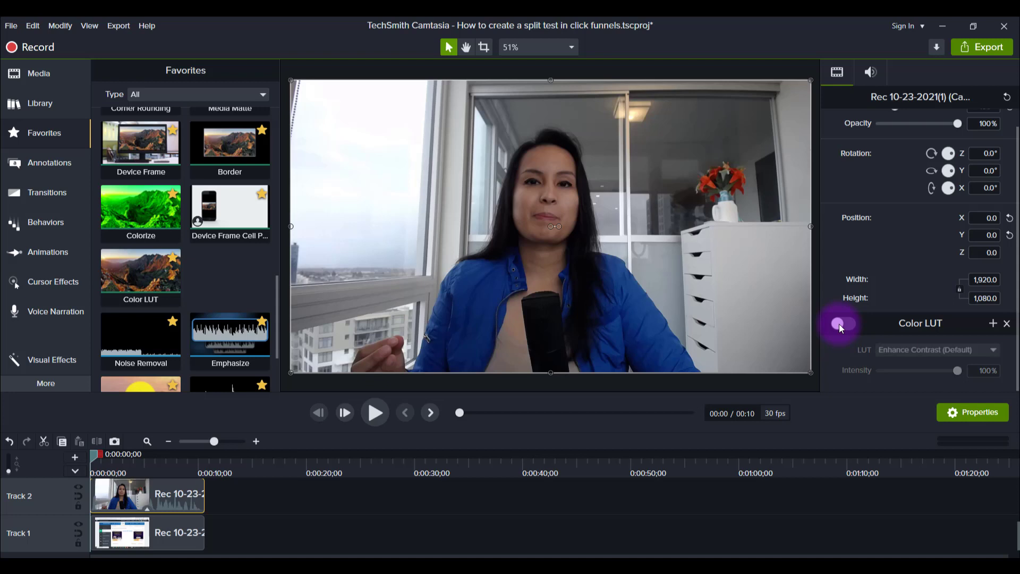
left_click(840, 324)
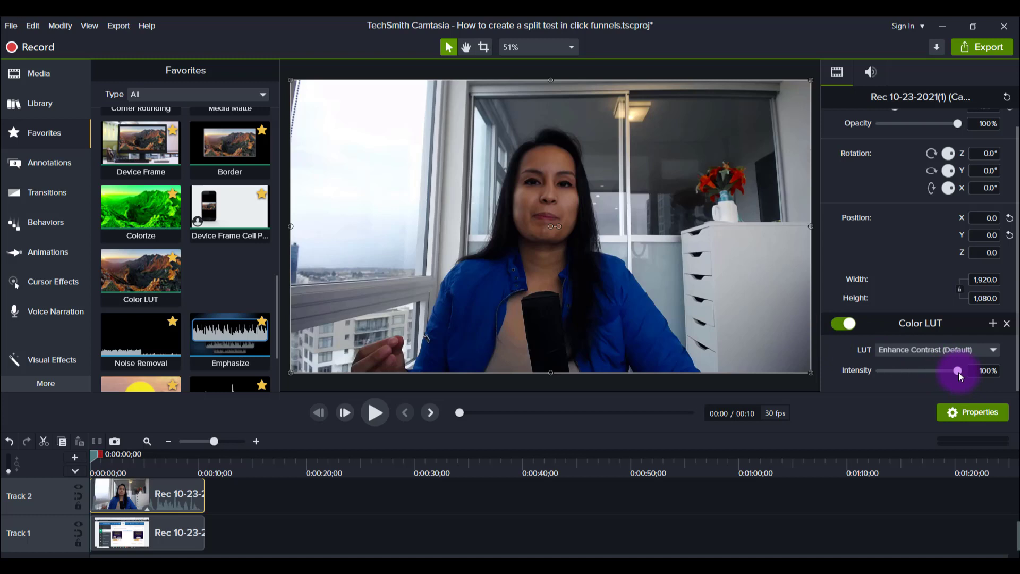
mouse_move(958, 372)
left_mouse_down()
mouse_move(910, 373)
mouse_move(975, 374)
left_mouse_up()
mouse_move(961, 370)
left_mouse_down()
mouse_move(918, 372)
mouse_move(966, 366)
left_mouse_up()
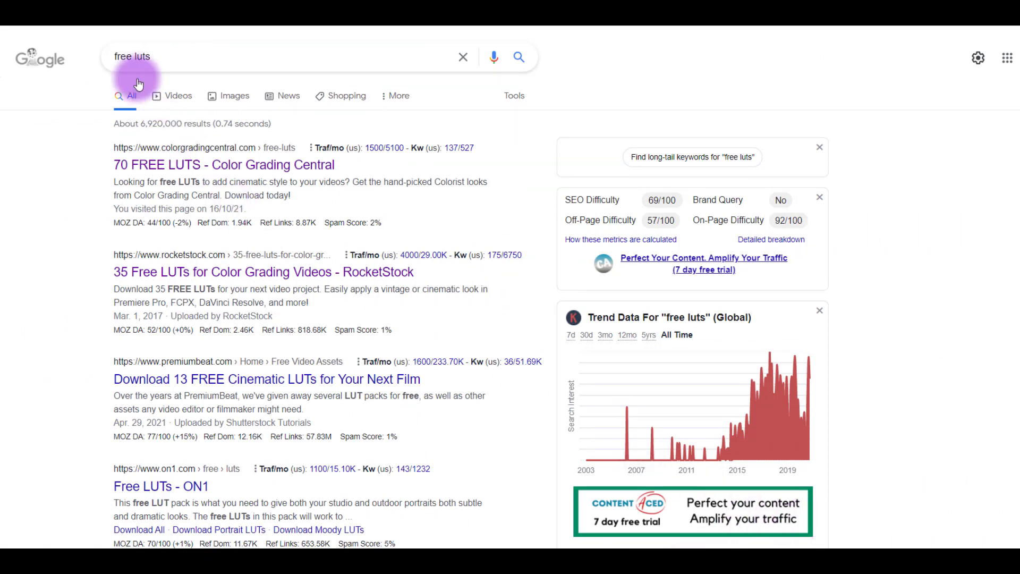
Step: Open the RocketStock '35 Free LUTs for Color Grading Videos' result from the free luts search
left_click_drag(157, 64, 91, 62)
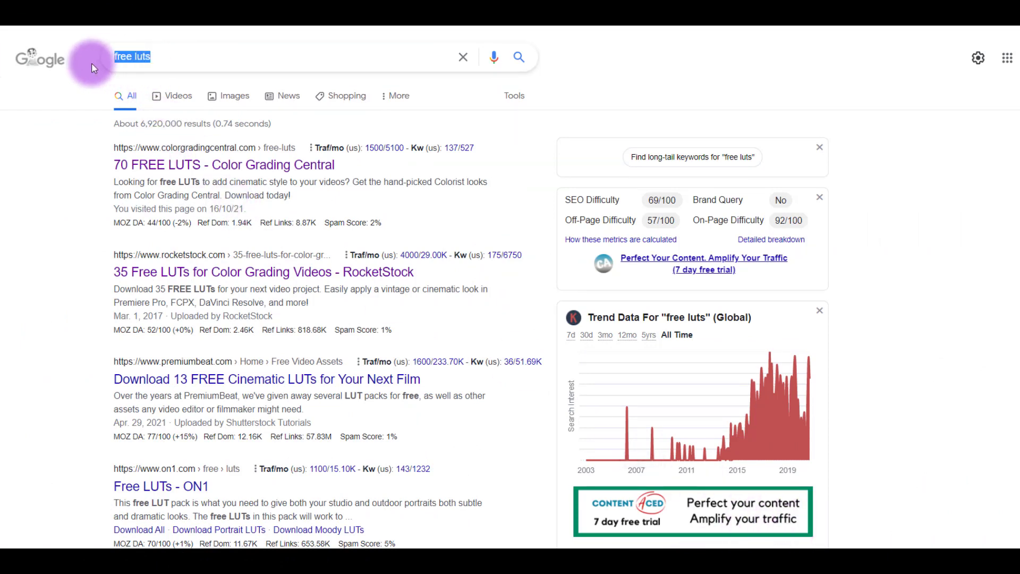
left_click(59, 210)
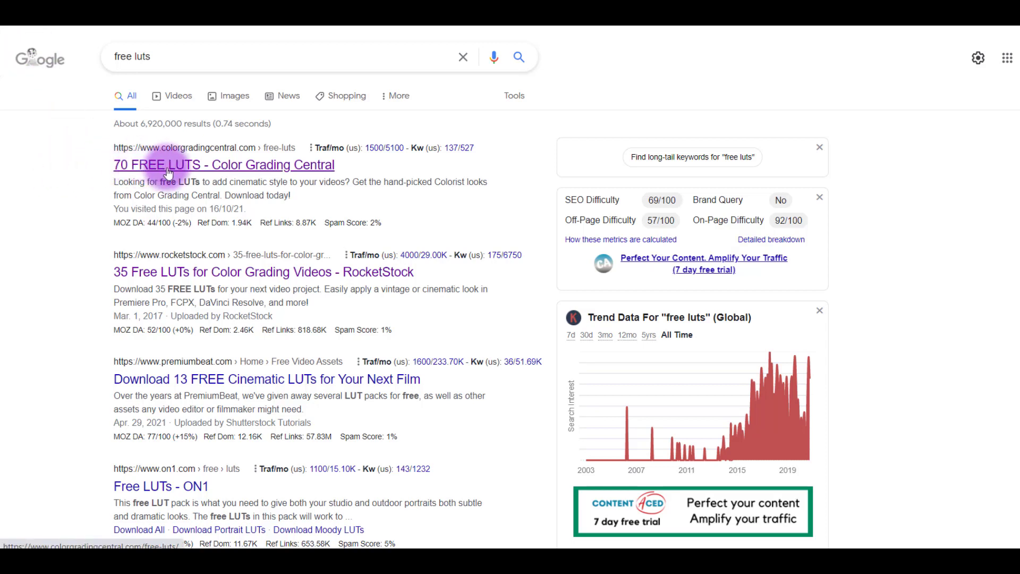
left_click(189, 273)
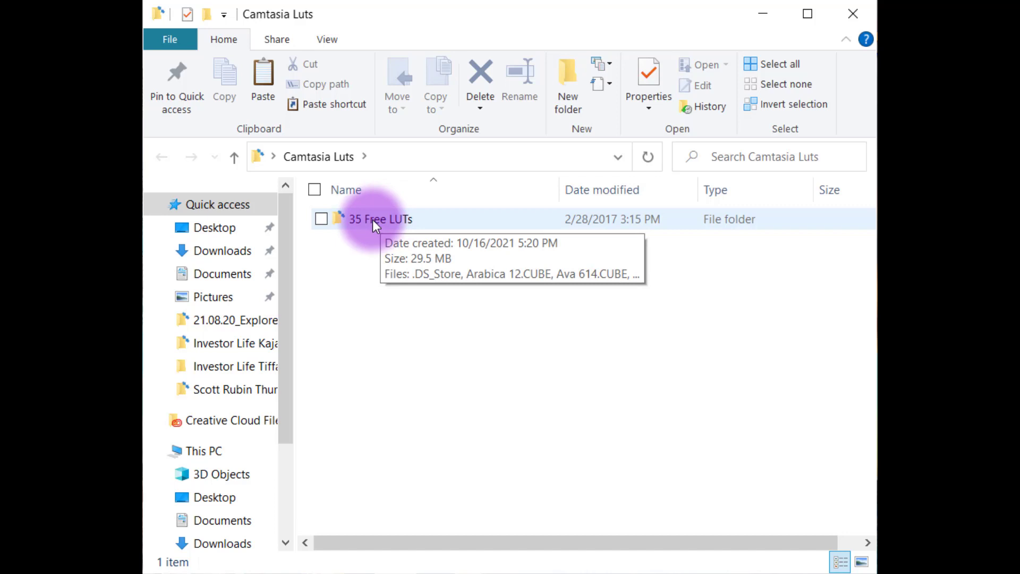
Step: Open the 35 Free LUTs folder in Camtasia Luts and browse its .CUBE files
double_click(373, 221)
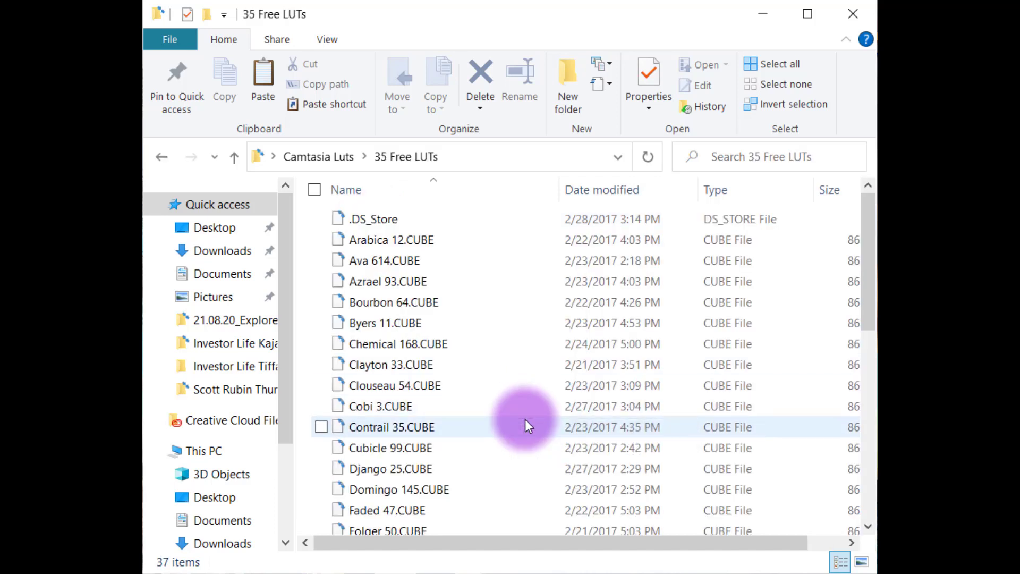
scroll(546, 341, "down", 7)
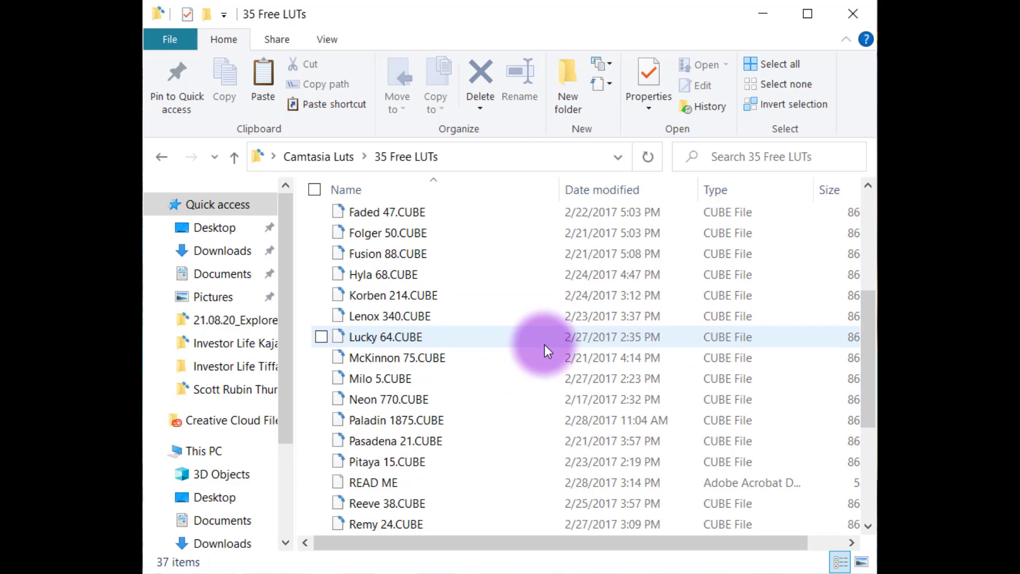
scroll(565, 455, "up", 7)
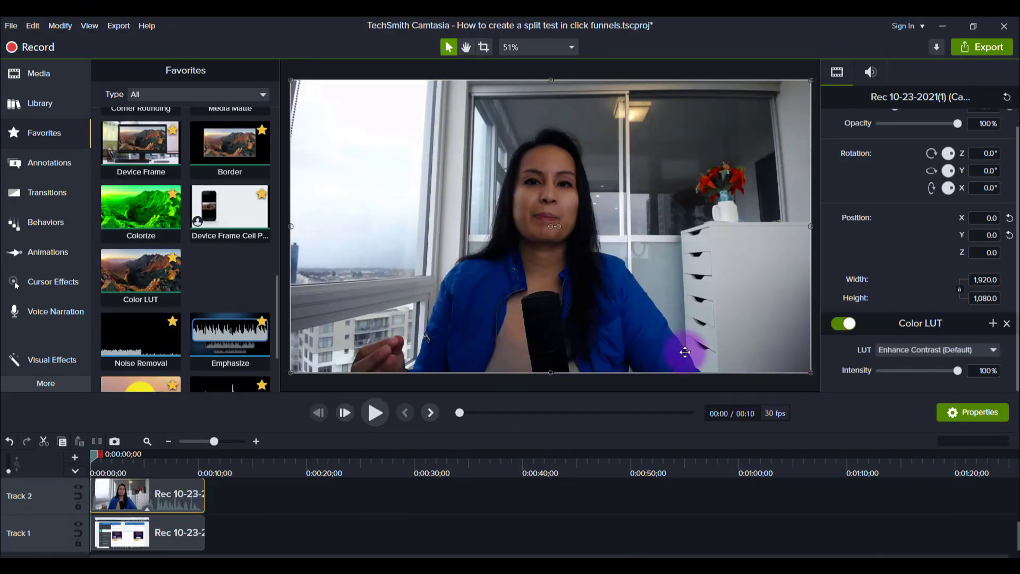
Step: Import the 35 Free LUTs .CUBE files, starting with Arabica 12, into the Color LUT presets
left_click(937, 352)
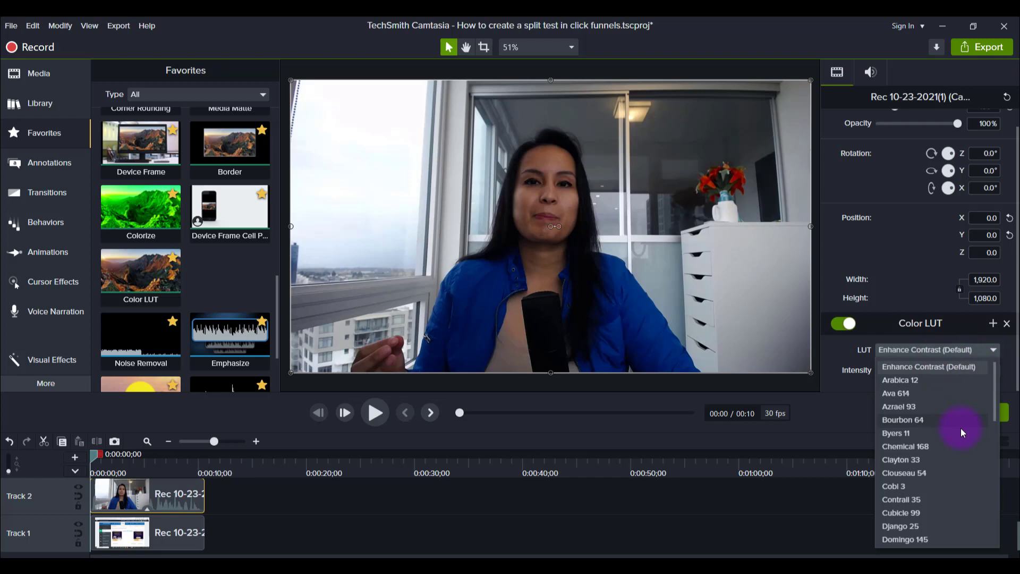
scroll(960, 429, "down", 4)
scroll(961, 522, "down", 5)
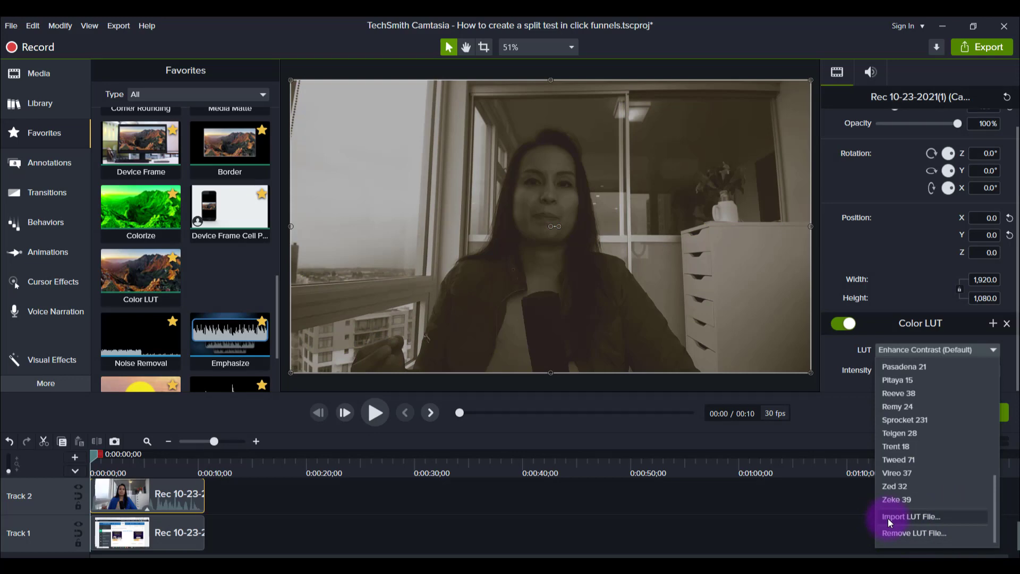
left_click(888, 518)
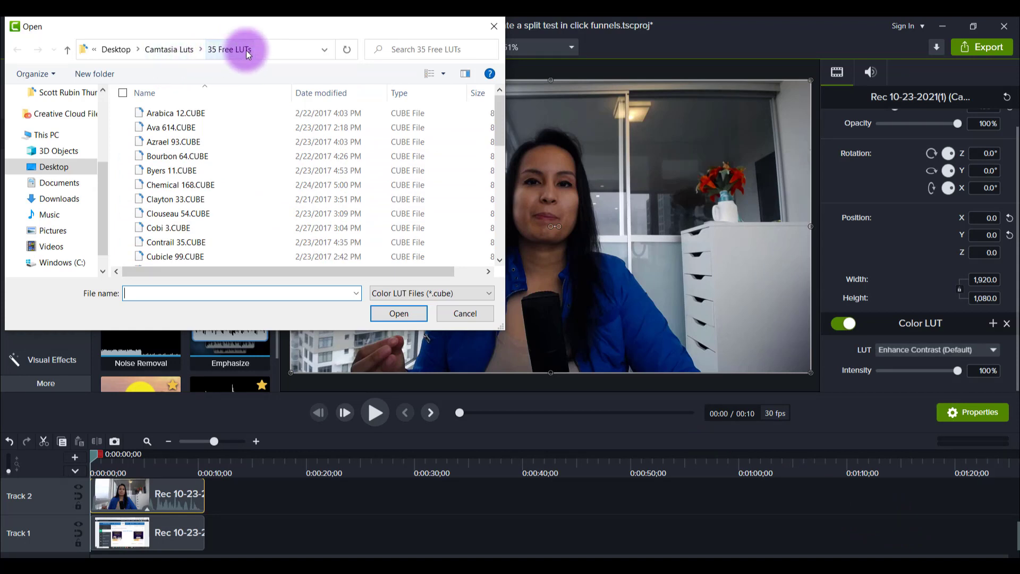
left_click(118, 115)
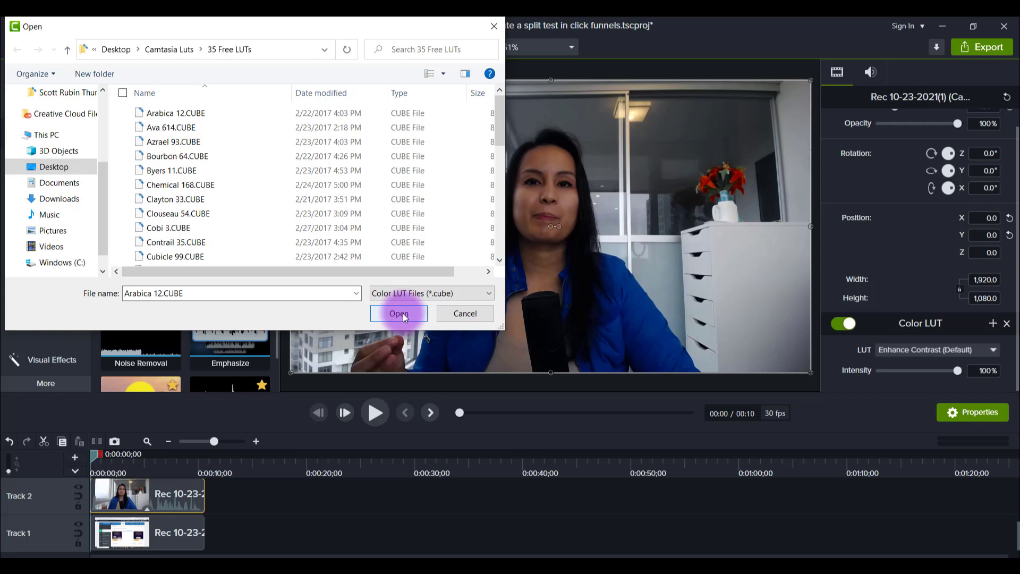
left_click(473, 314)
Step: Browse the LUT dropdown, previewing the newly imported looks on the webcam clip
left_click(945, 349)
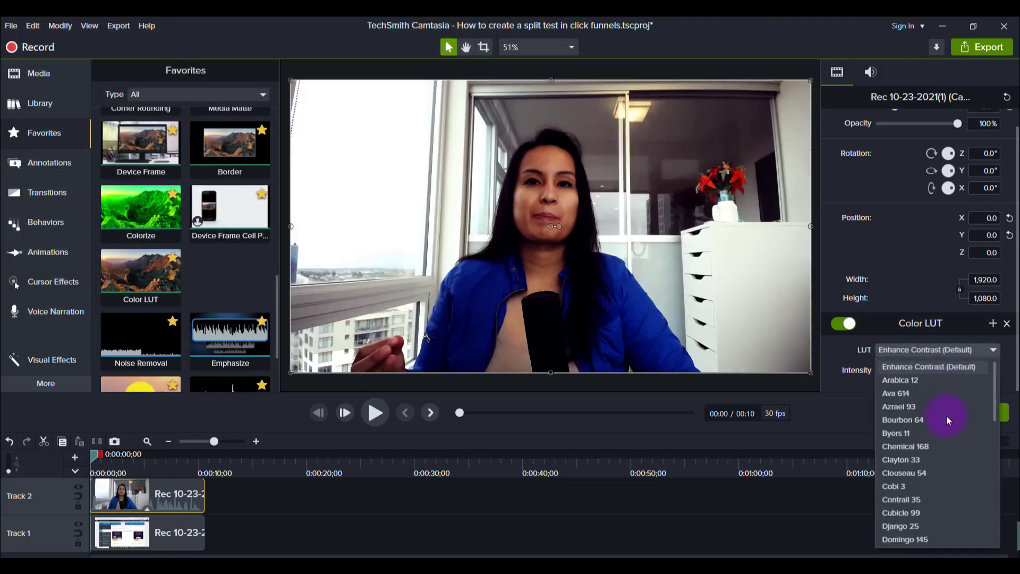
scroll(946, 425, "down", 2)
scroll(957, 452, "down", 4)
scroll(943, 512, "up", 4)
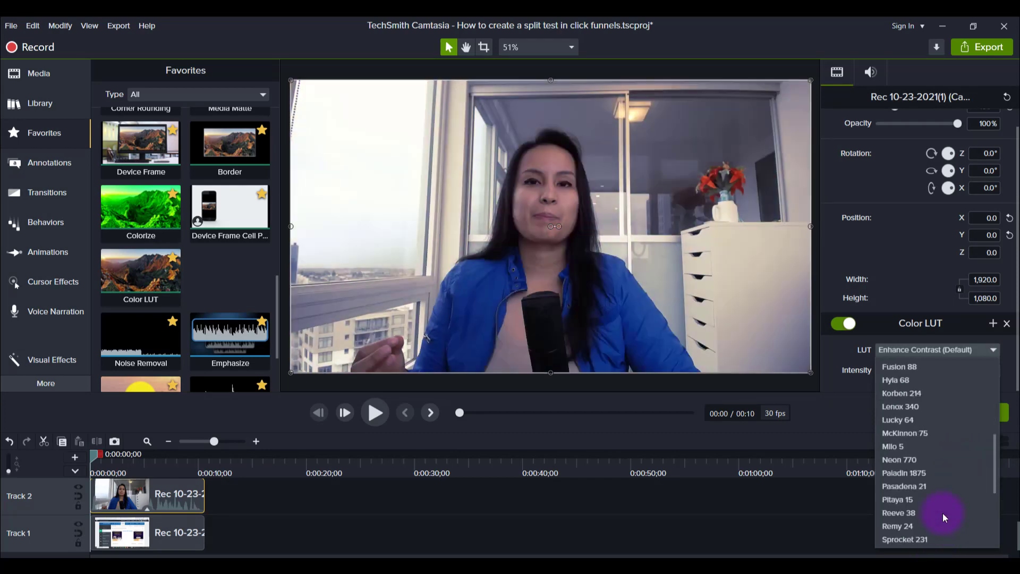
scroll(931, 427, "up", 3)
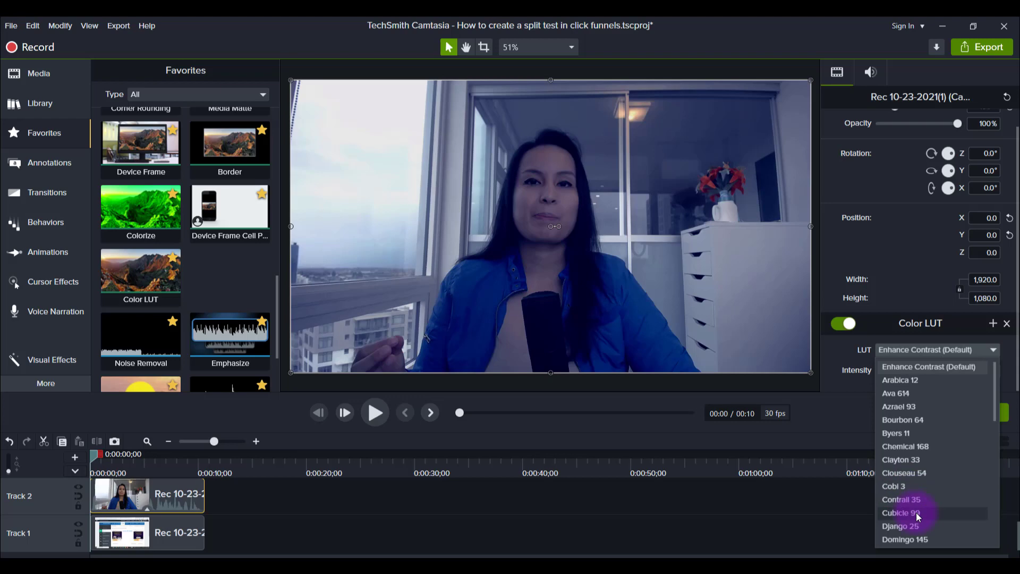
scroll(916, 512, "down", 1)
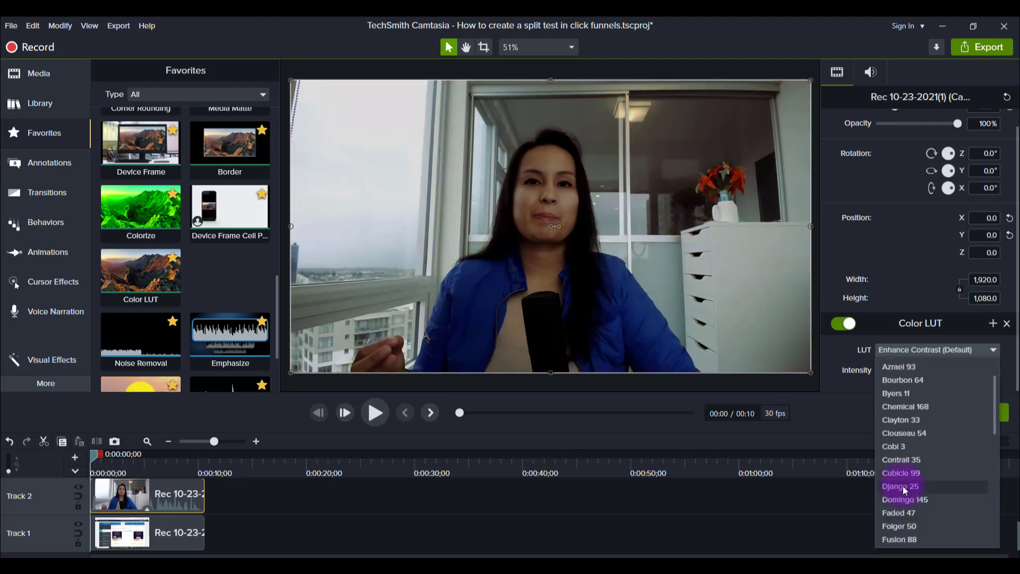
scroll(913, 500, "down", 1)
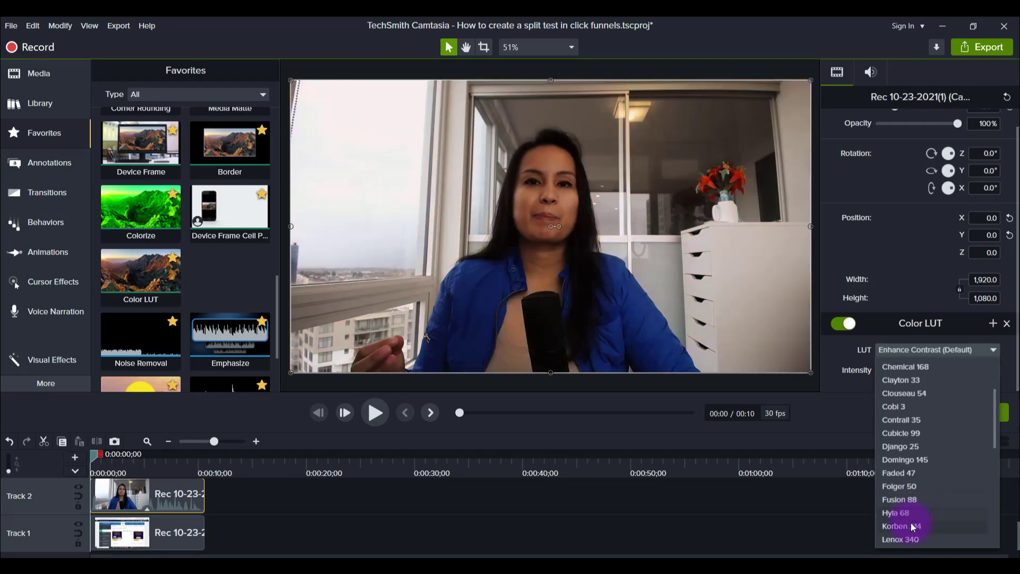
scroll(903, 510, "down", 2)
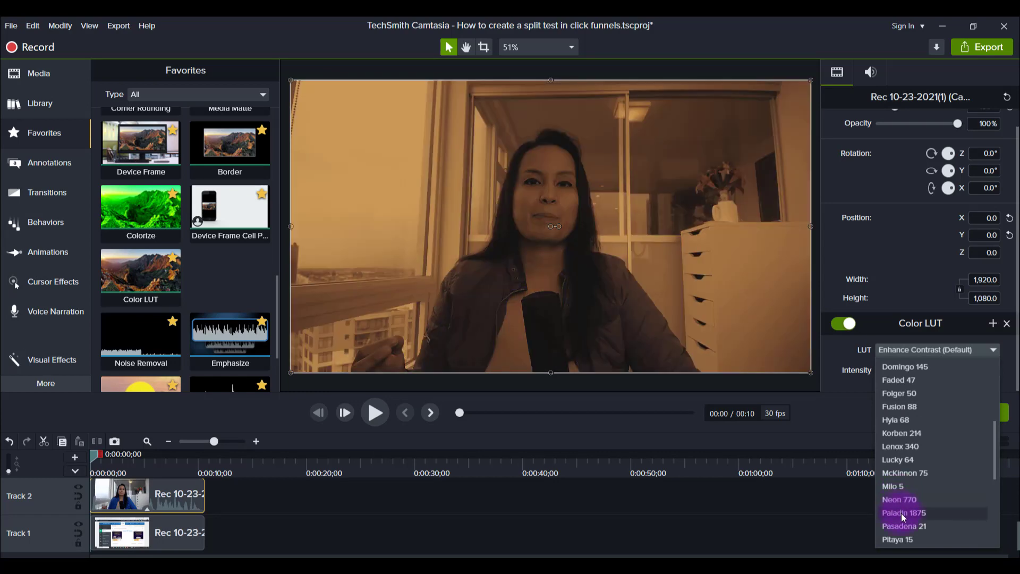
scroll(906, 518, "down", 1)
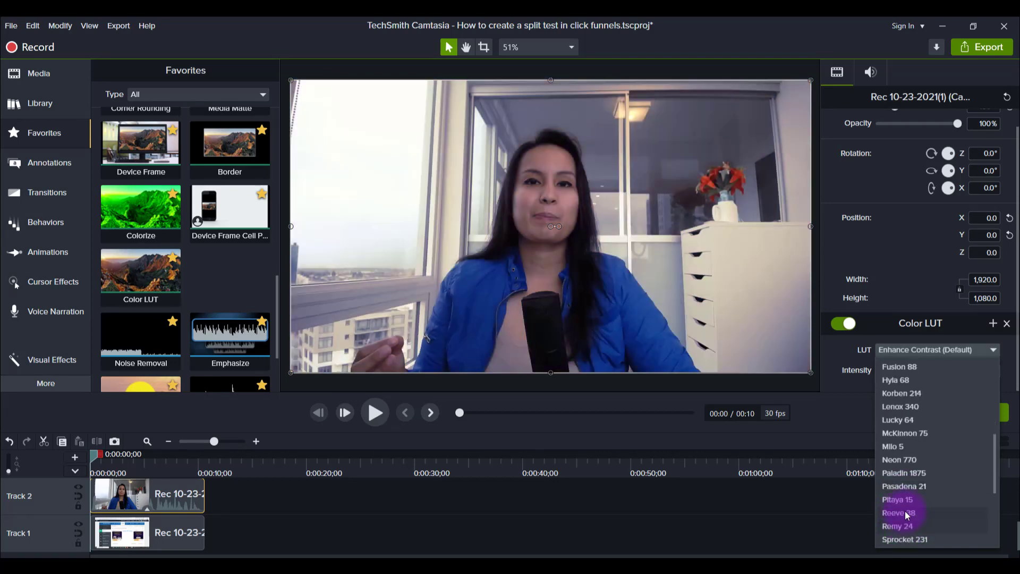
scroll(903, 510, "down", 1)
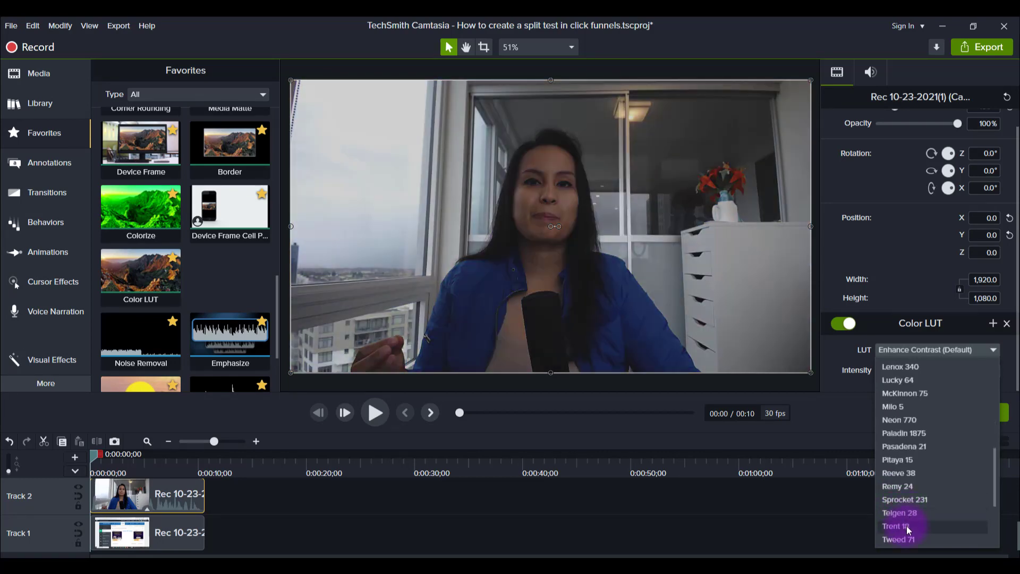
scroll(907, 532, "down", 1)
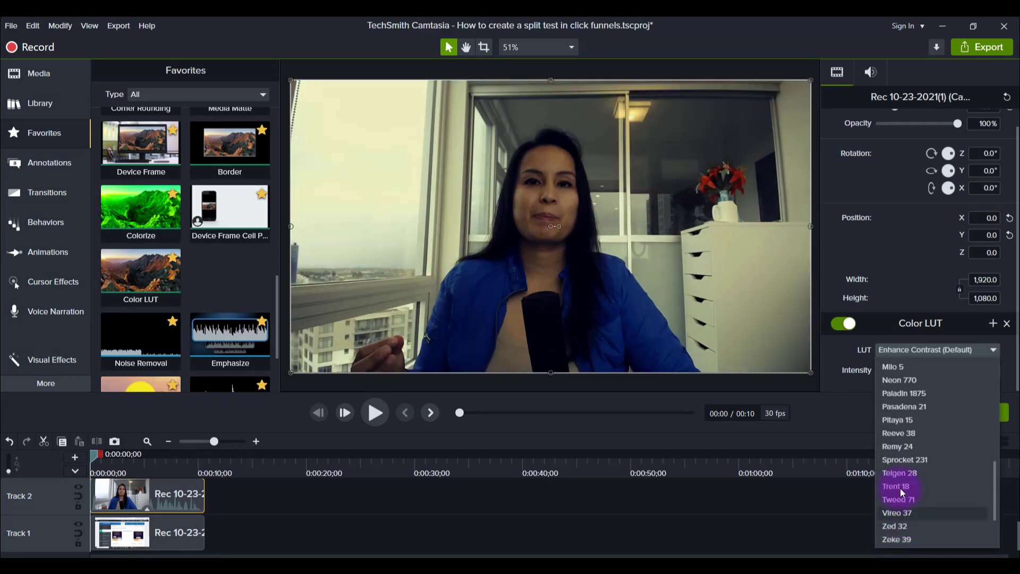
scroll(907, 524, "up", 1)
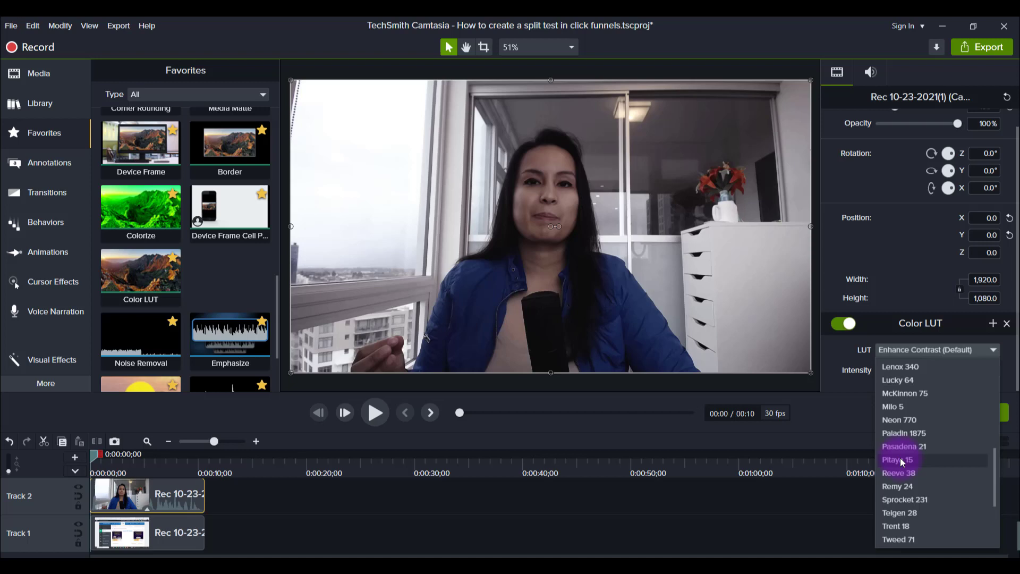
scroll(902, 462, "up", 1)
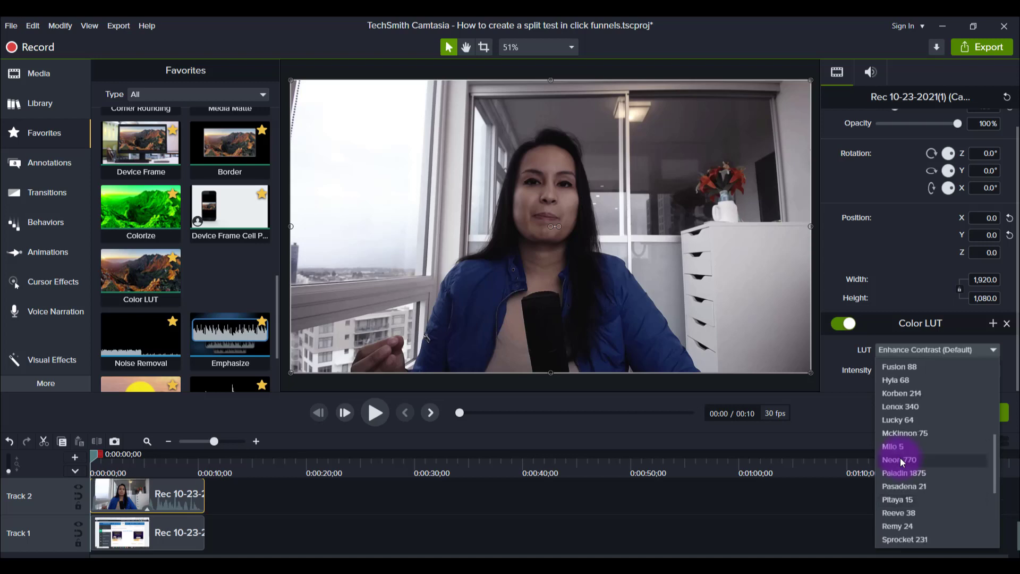
scroll(900, 457, "up", 2)
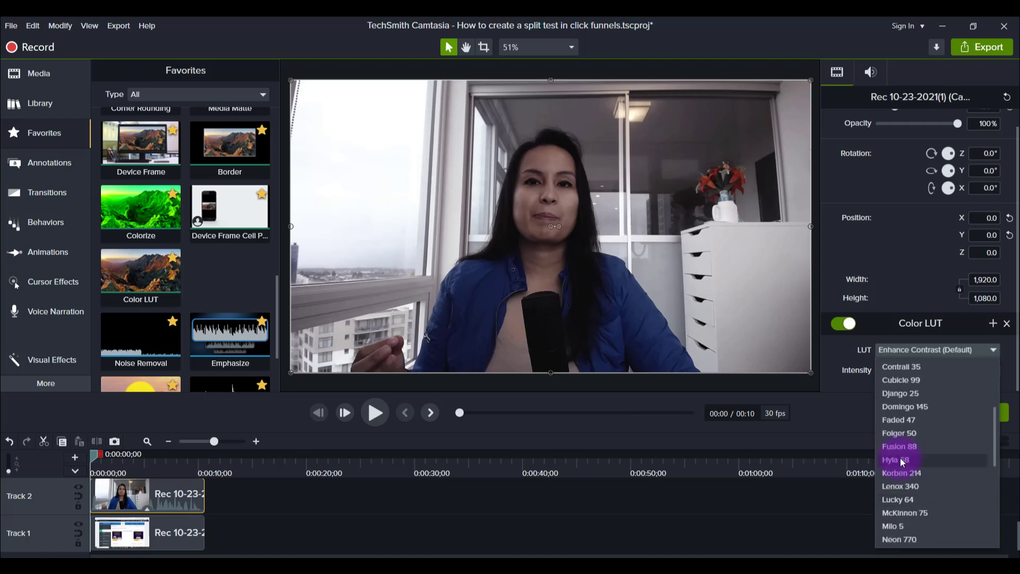
scroll(900, 457, "up", 2)
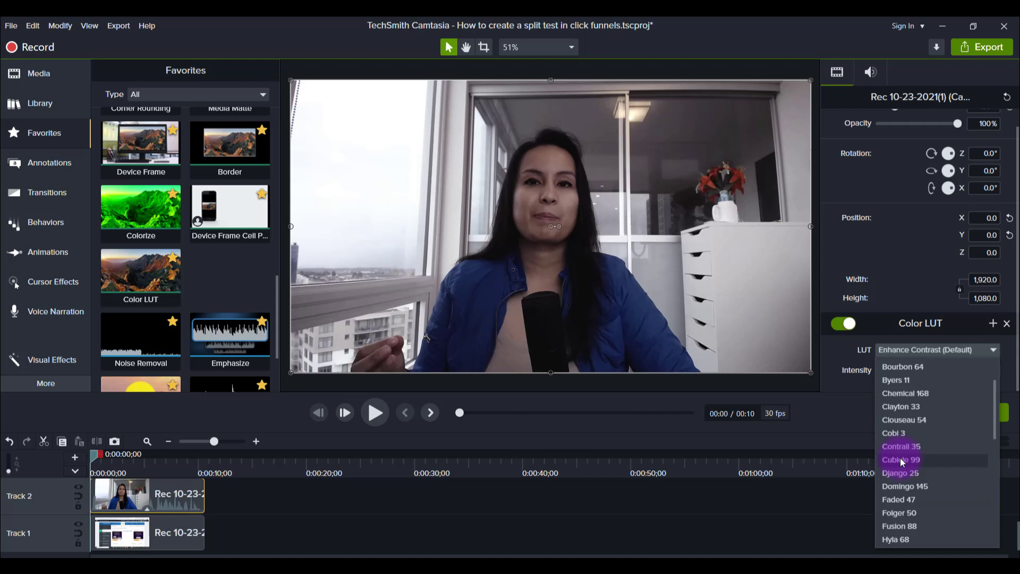
scroll(901, 458, "down", 2)
Step: Apply the Korben 214 look and toggle Color LUT off and on to compare
left_click(900, 457)
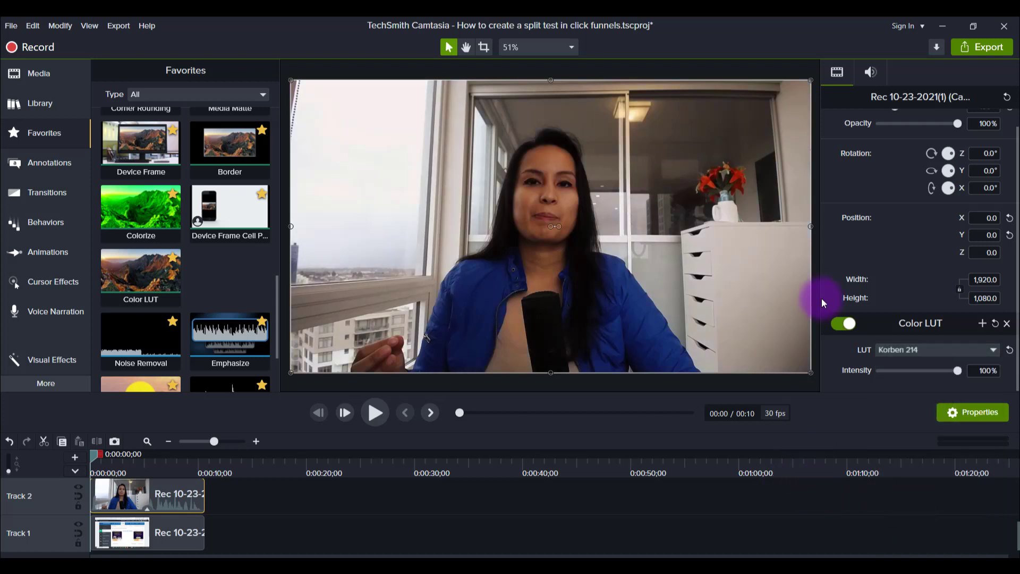
left_click(842, 326)
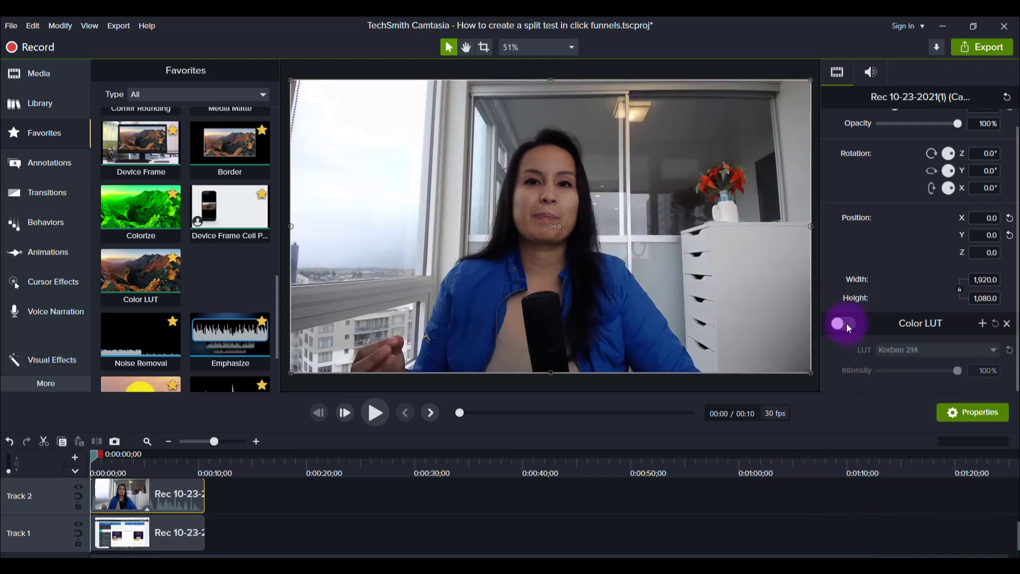
left_click(847, 323)
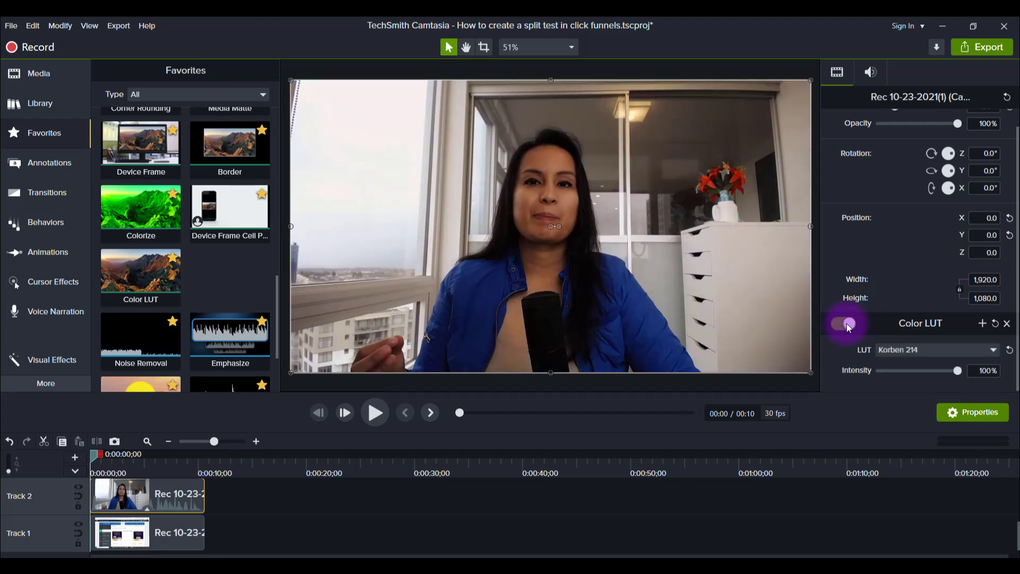
left_click(906, 352)
scroll(920, 389, "up", 3)
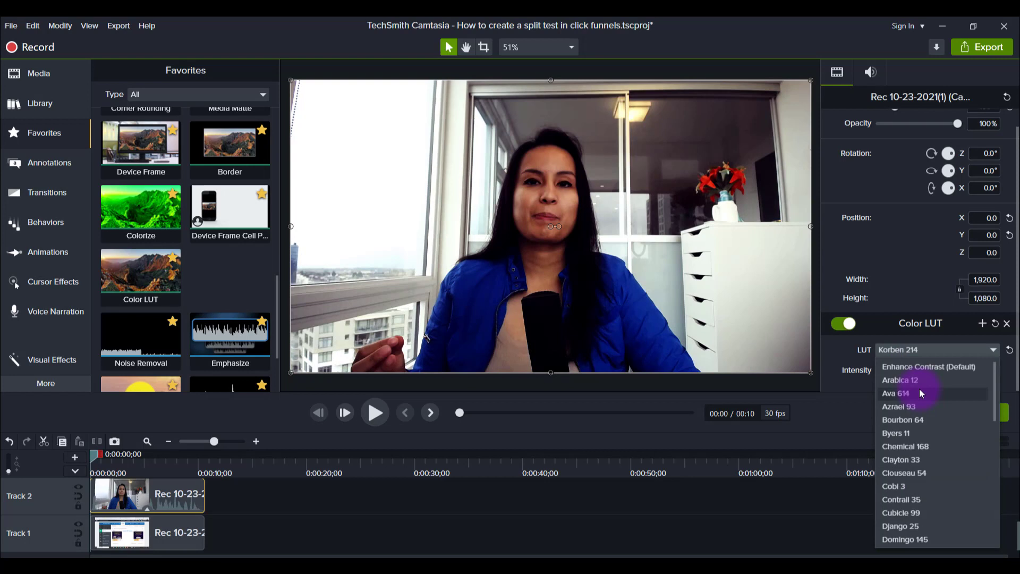
Step: Switch back to Enhance Contrast (Default) and reduce the LUT intensity to 65%
left_click(908, 370)
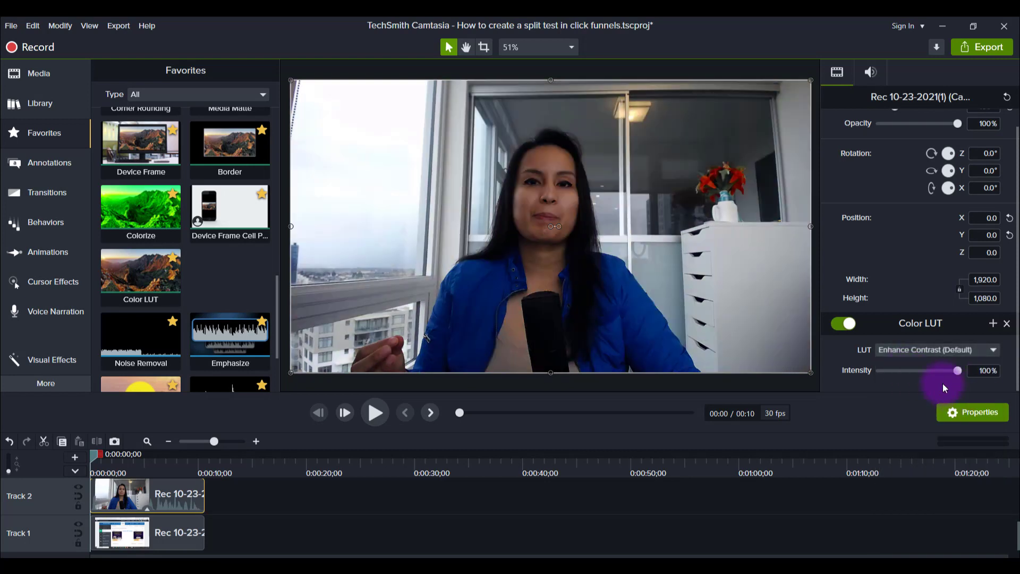
left_click_drag(959, 371, 931, 375)
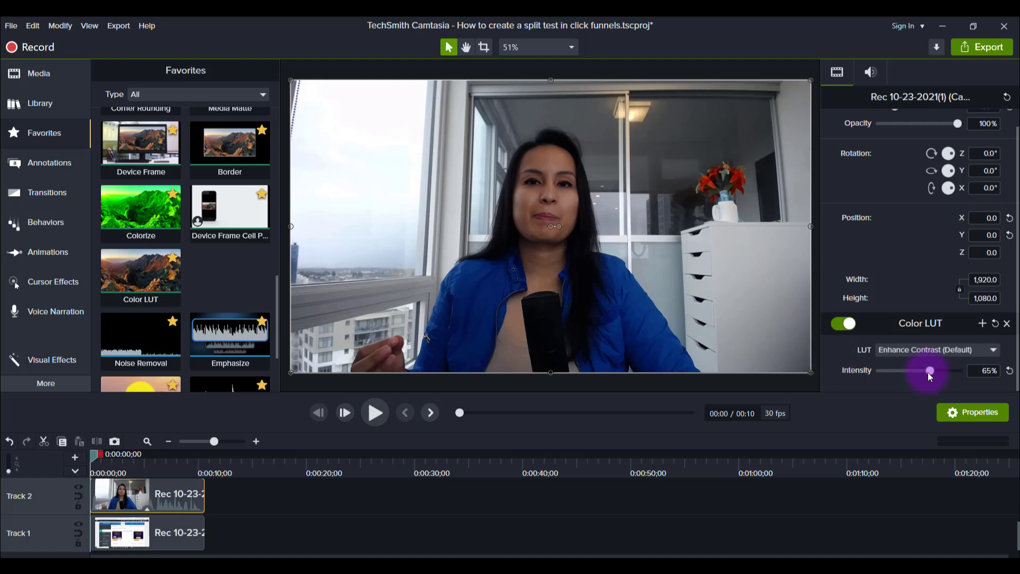
mouse_move(930, 372)
left_mouse_down()
mouse_move(989, 375)
mouse_move(917, 371)
mouse_move(929, 372)
left_mouse_up()
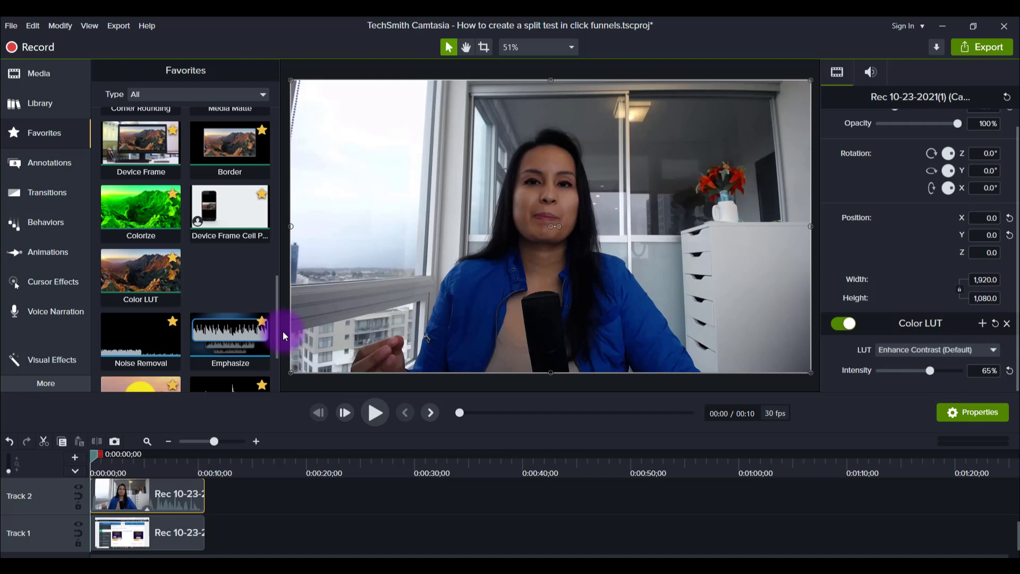
Step: Add Color Adjustment from Favorites to the Track 2 webcam clip and bring its settings into view
scroll(170, 288, "up", 3)
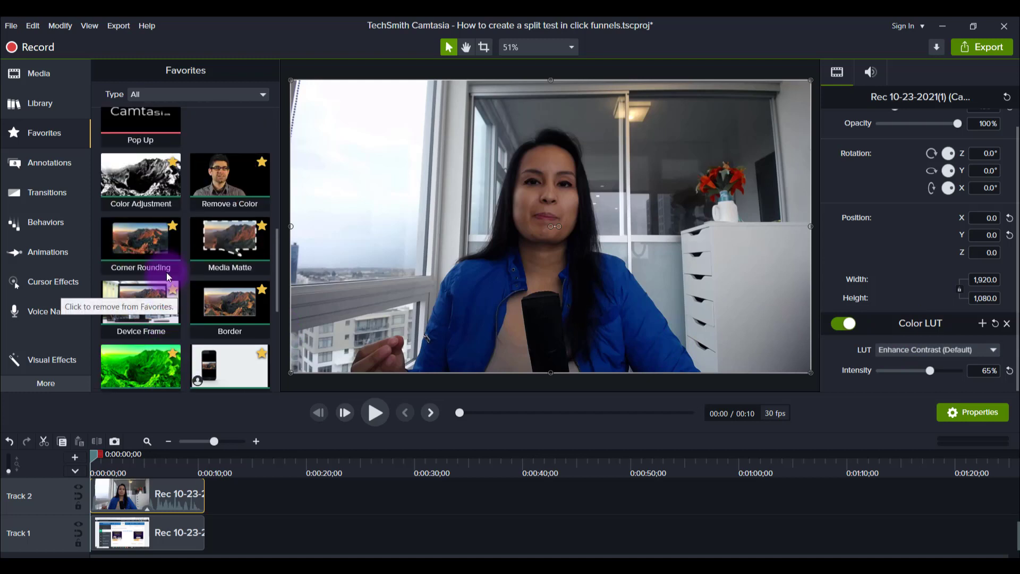
left_click(136, 177)
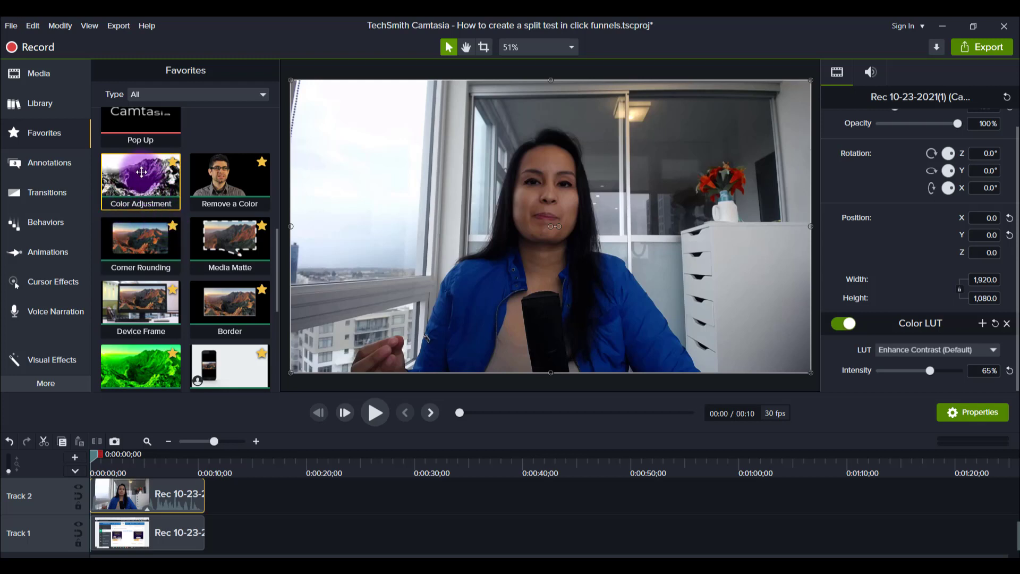
left_click_drag(154, 193, 164, 492)
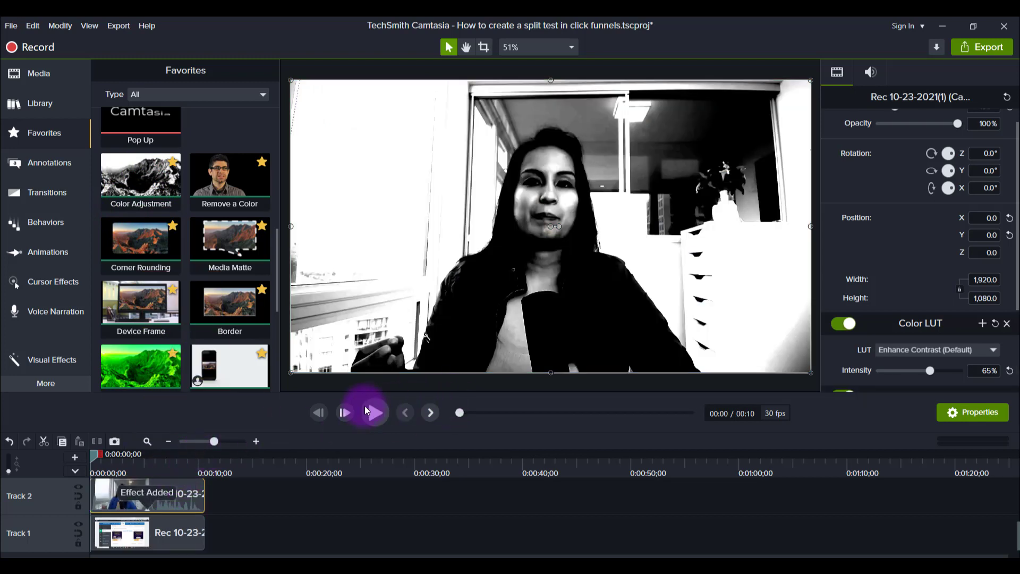
scroll(925, 223, "down", 3)
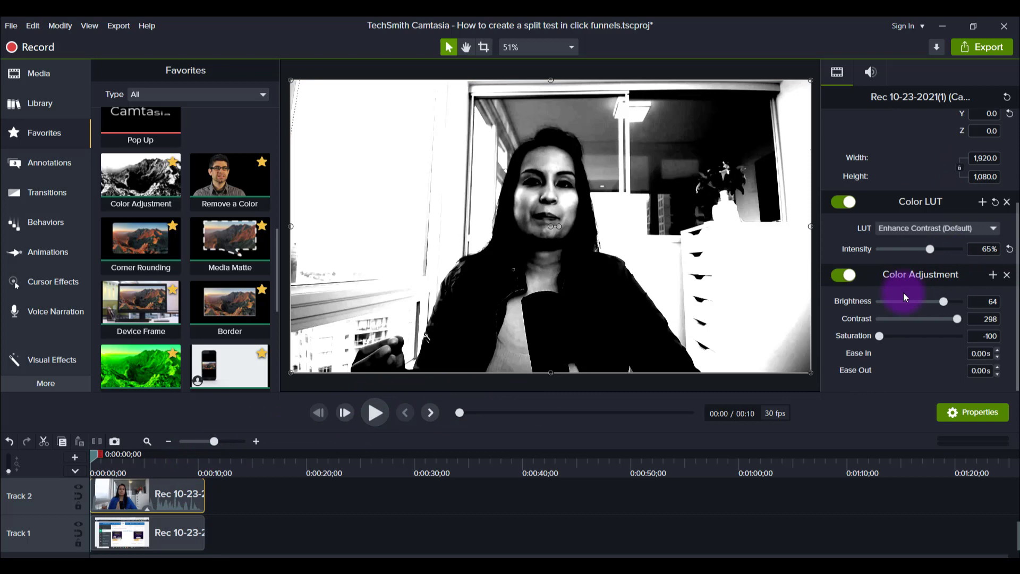
Step: Lower contrast from 298 and restore saturation, ending near brightness 19, contrast 29, saturation 11
left_click_drag(957, 320, 929, 302)
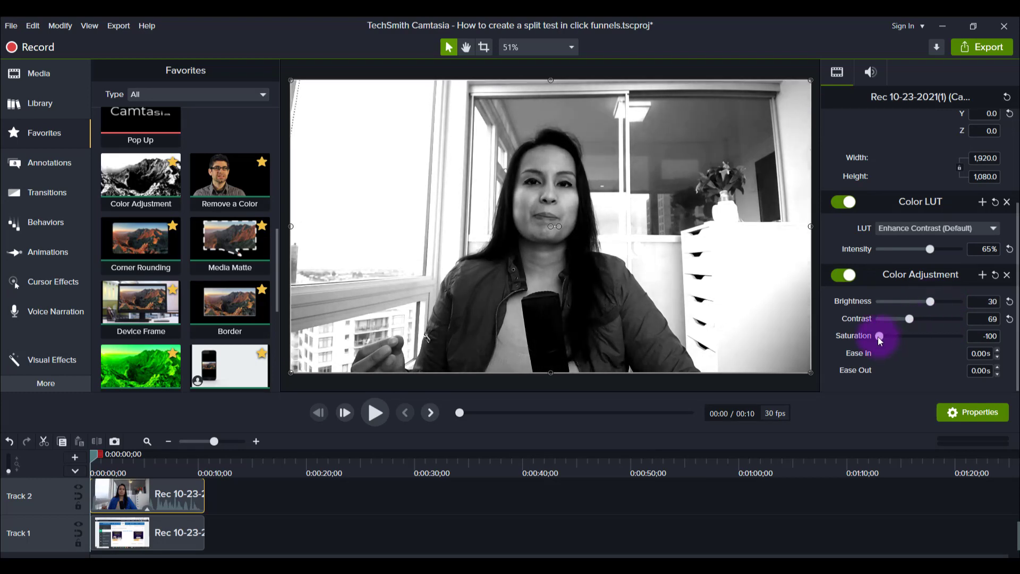
left_click_drag(880, 337, 917, 337)
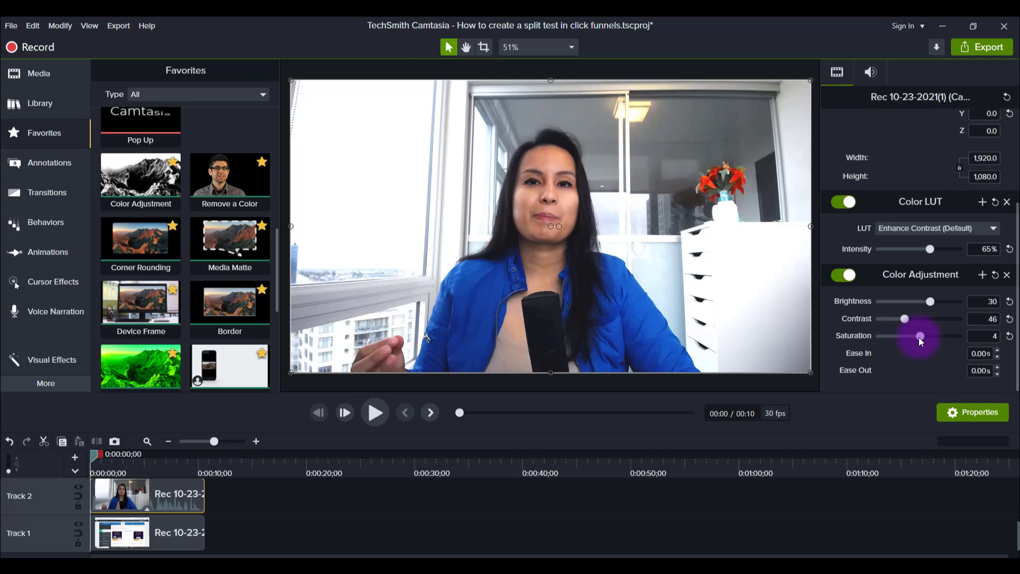
left_click_drag(919, 337, 918, 338)
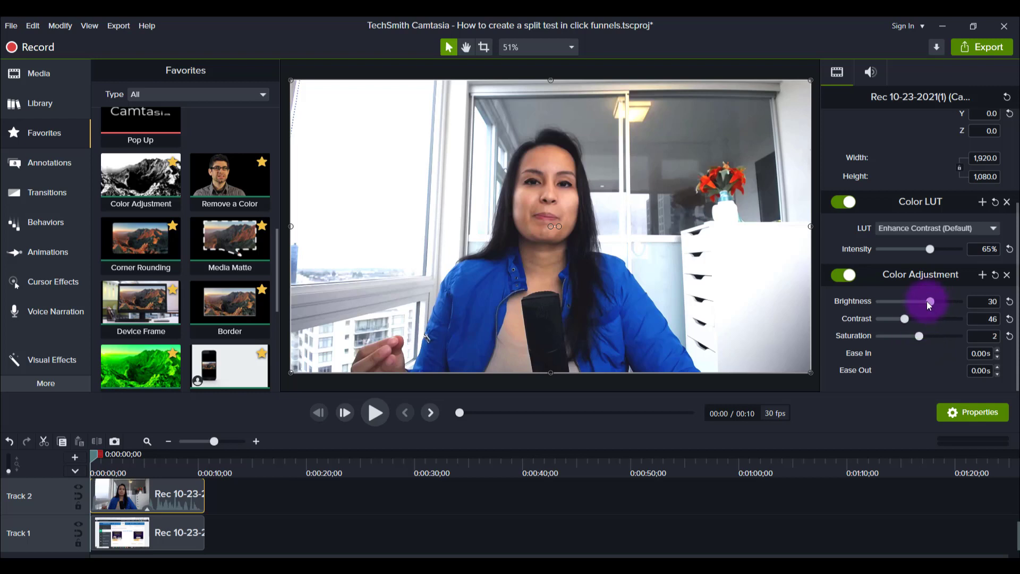
left_click_drag(927, 300, 926, 301)
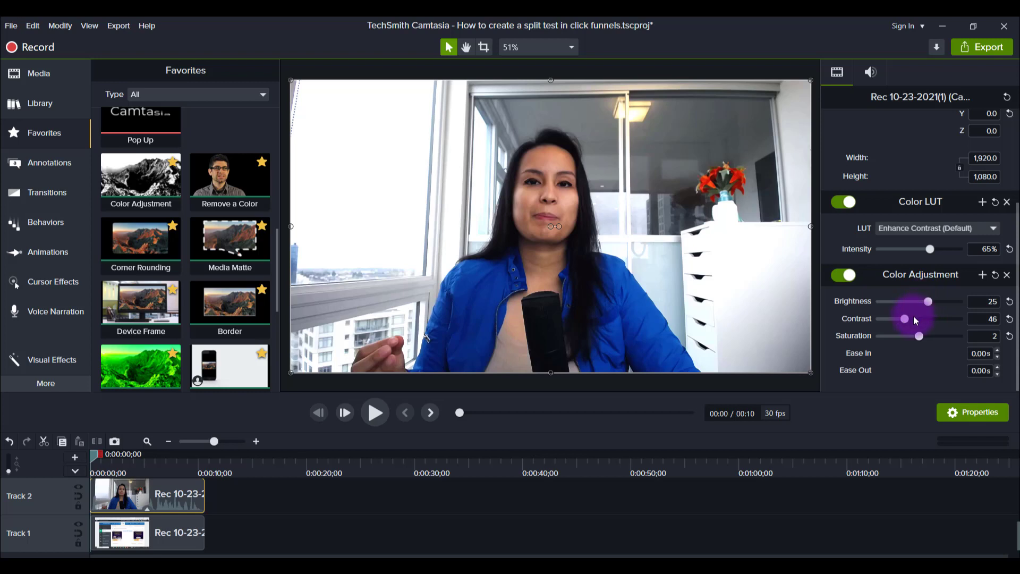
left_click_drag(901, 318, 900, 318)
left_click_drag(901, 317, 923, 336)
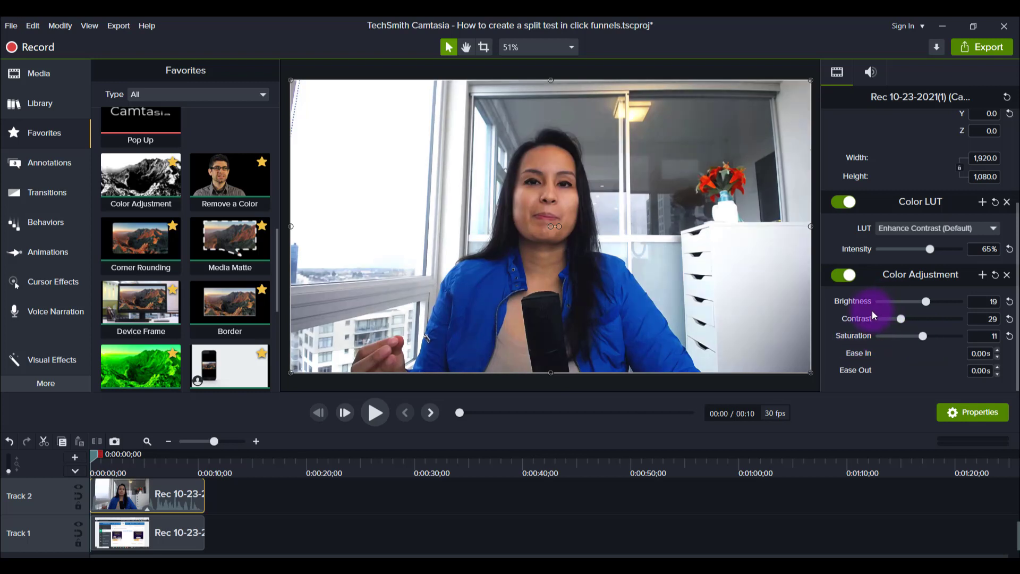
left_click(839, 276)
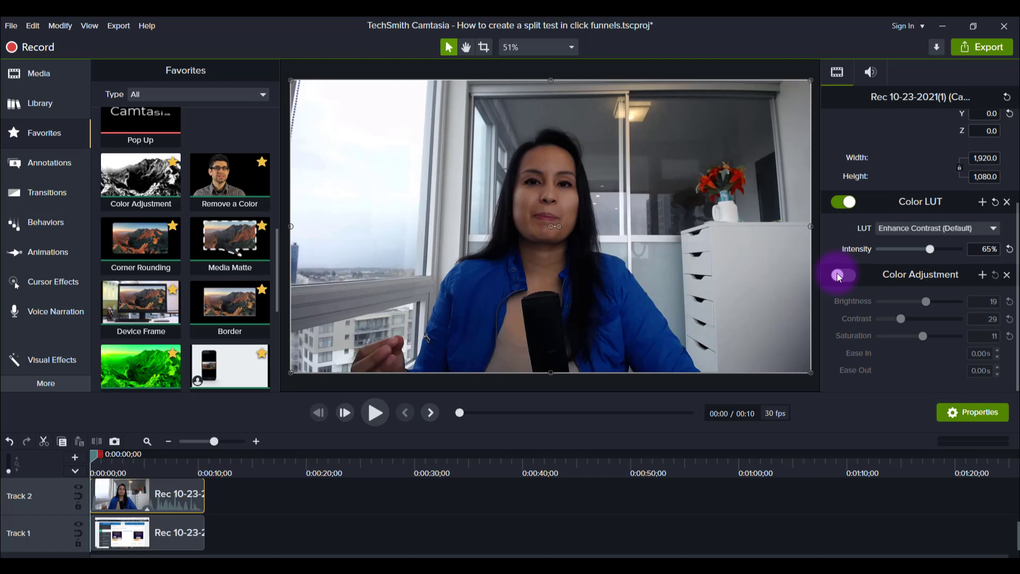
left_click(846, 203)
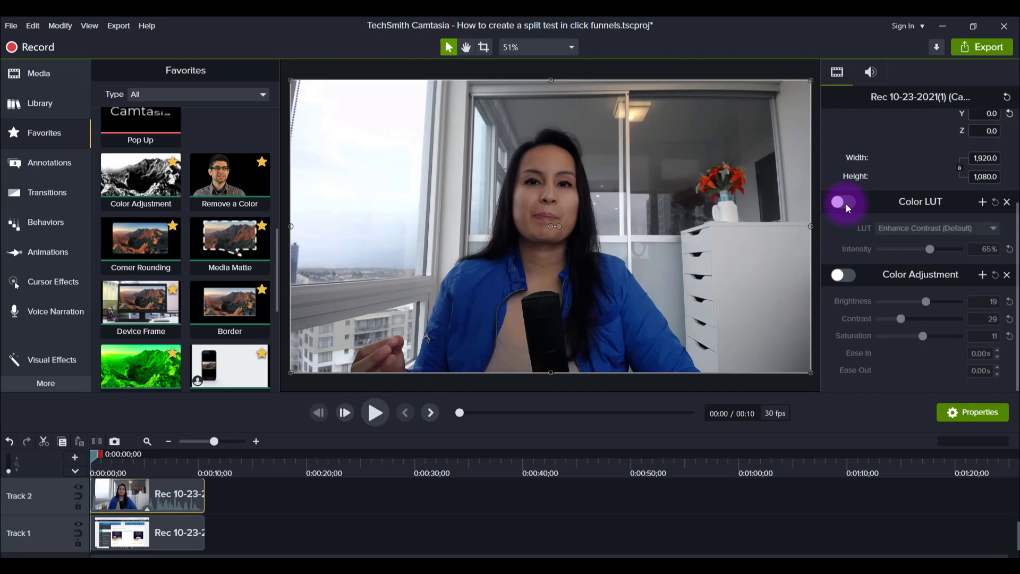
left_click(846, 203)
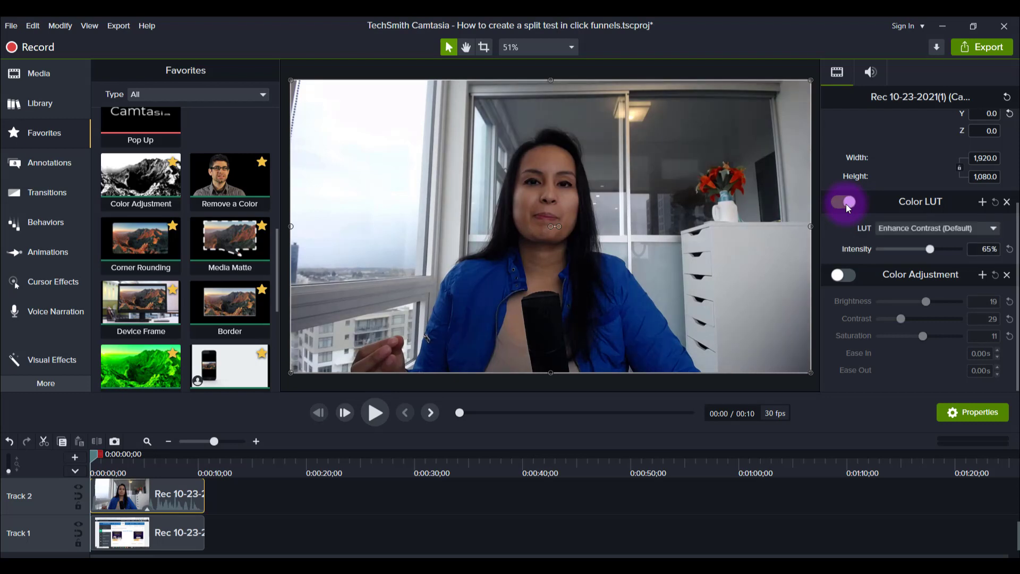
left_click(840, 280)
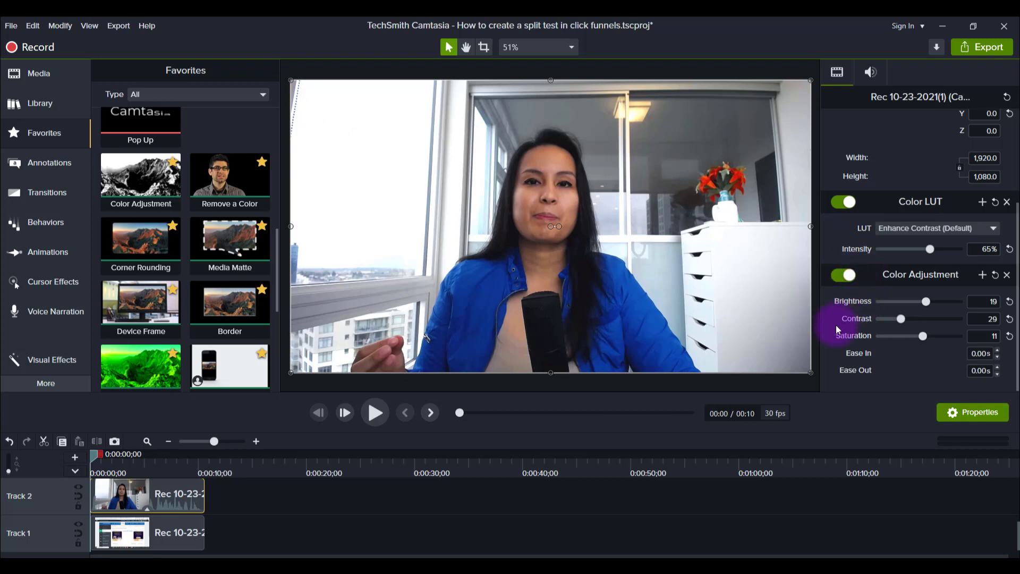
left_click(849, 278)
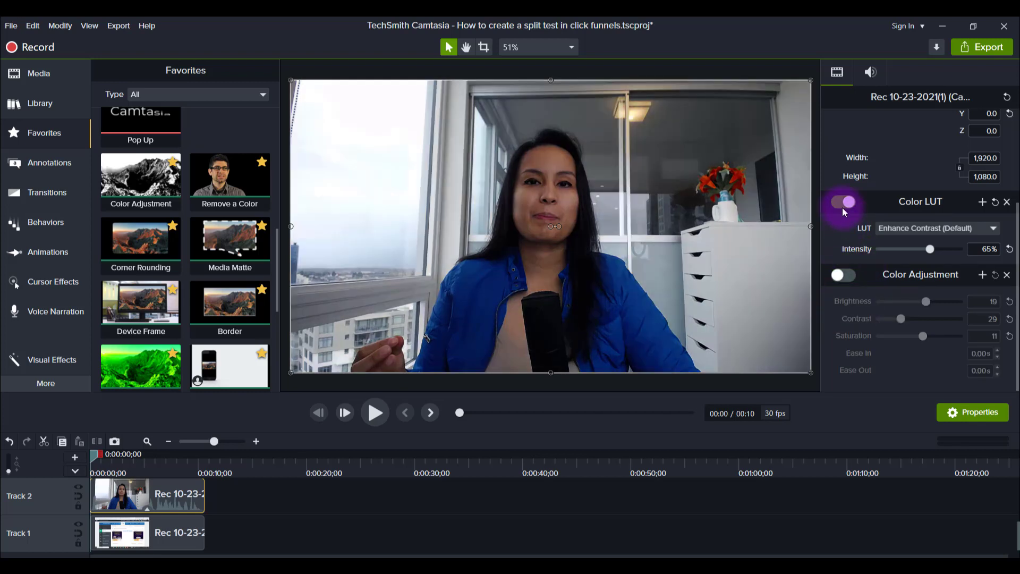
left_click(842, 206)
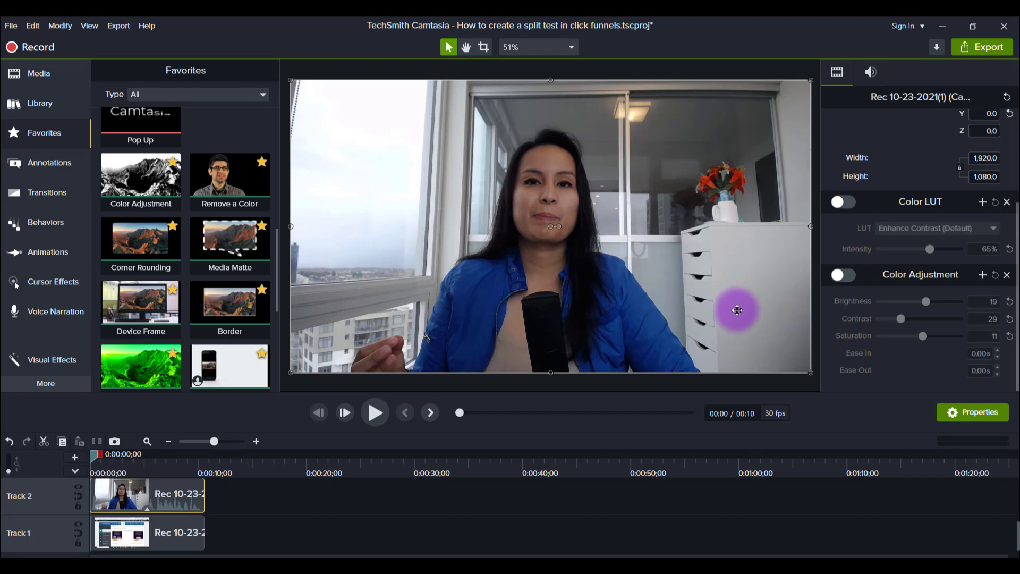
left_click(849, 275)
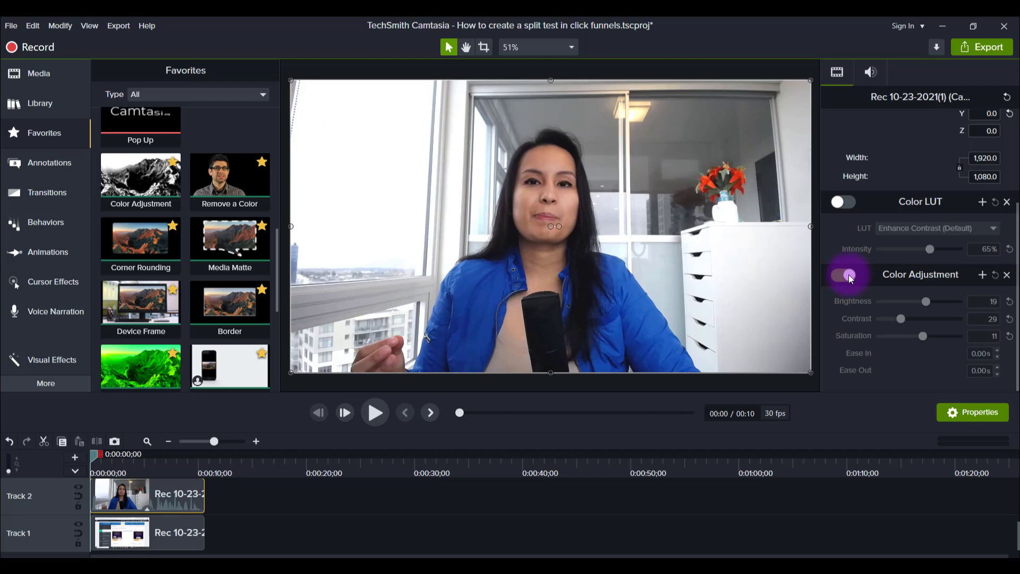
left_click(846, 202)
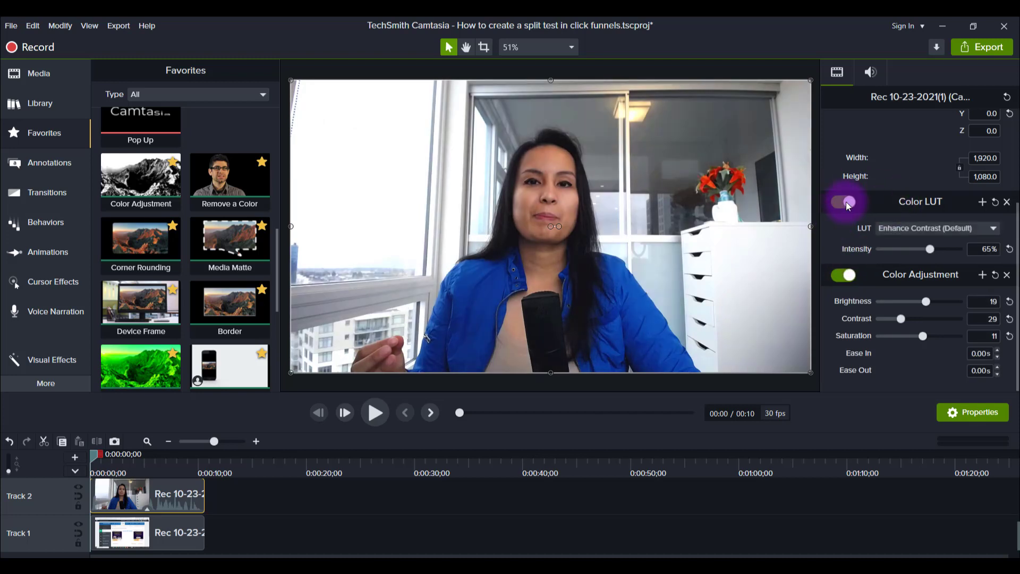
left_click(846, 202)
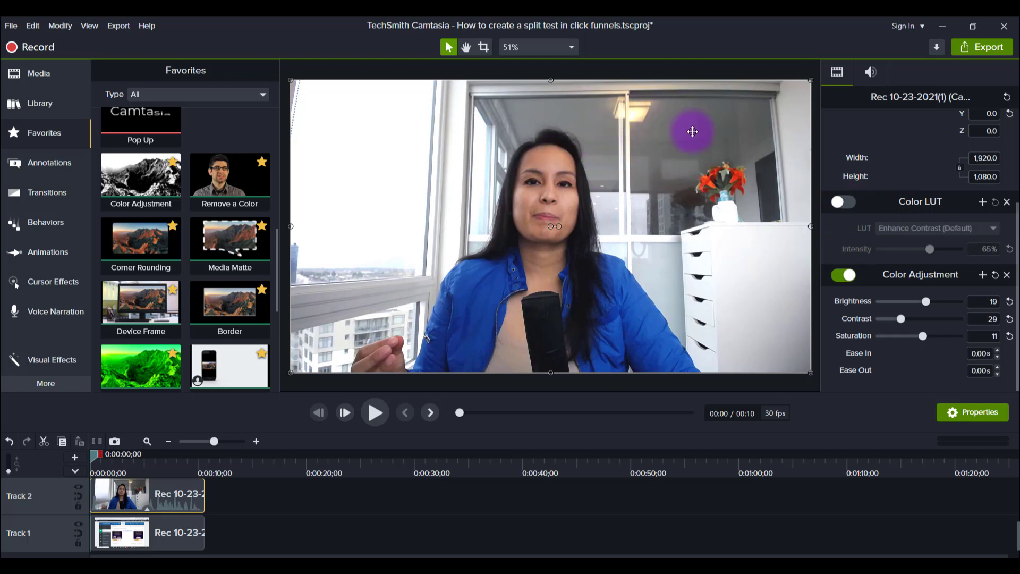
left_click(841, 202)
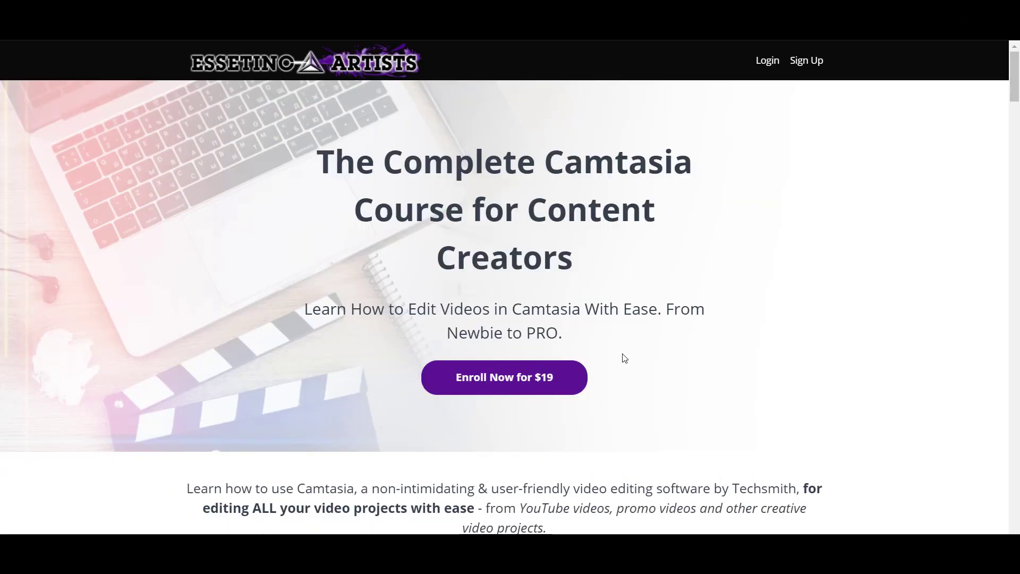
scroll(624, 359, "down", 1)
scroll(625, 359, "down", 7)
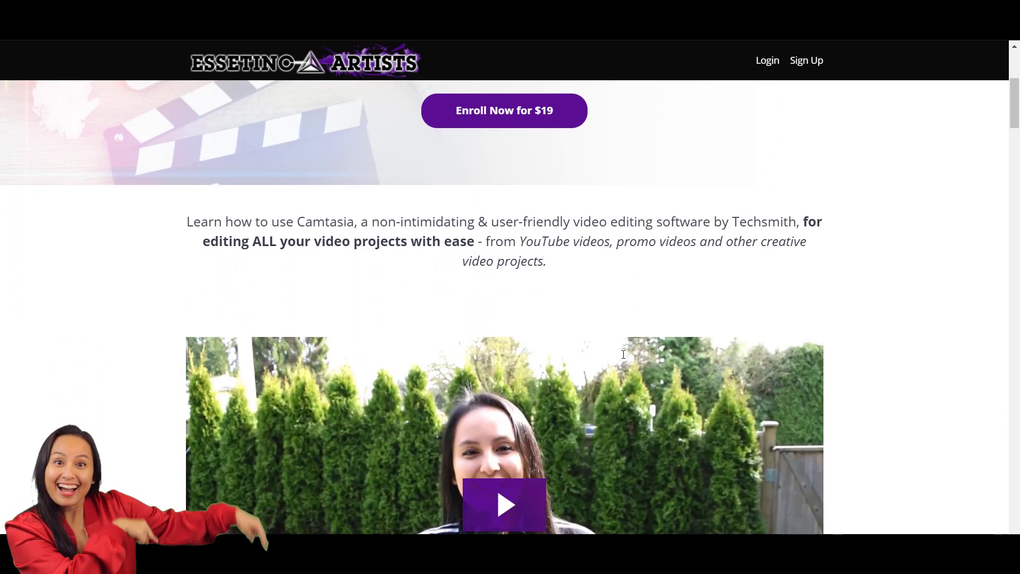
scroll(624, 358, "down", 5)
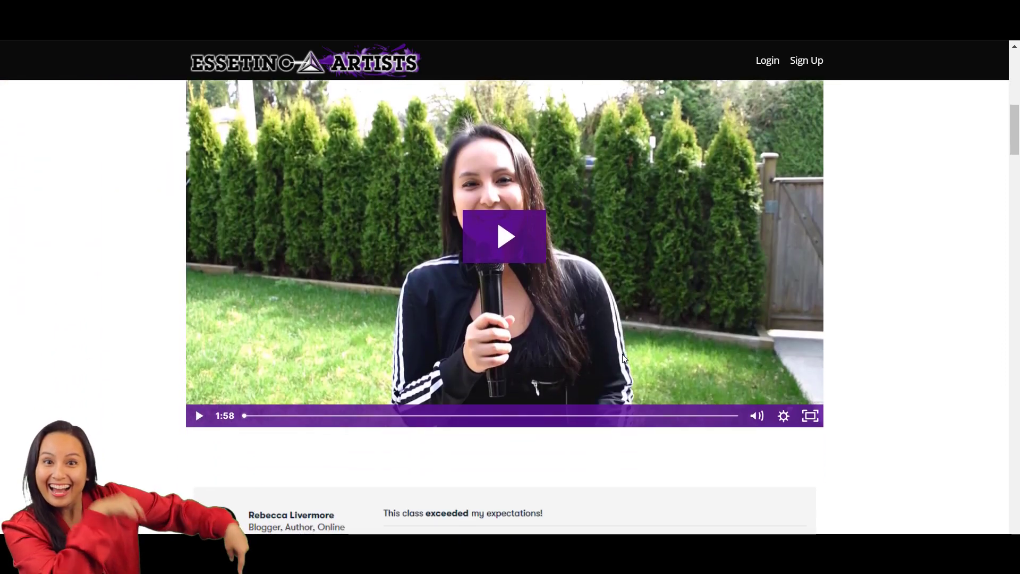
scroll(624, 359, "down", 7)
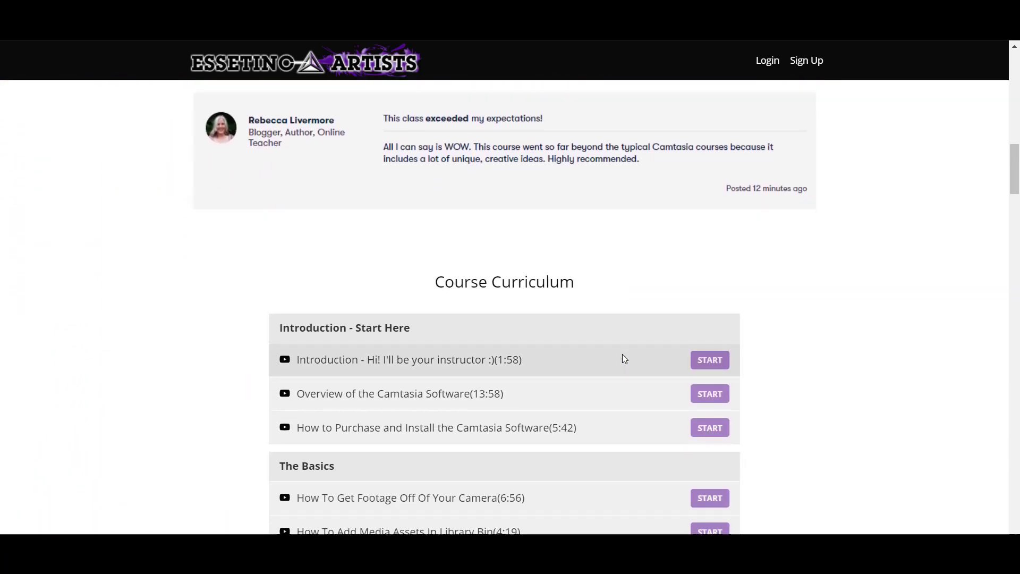
scroll(622, 357, "down", 2)
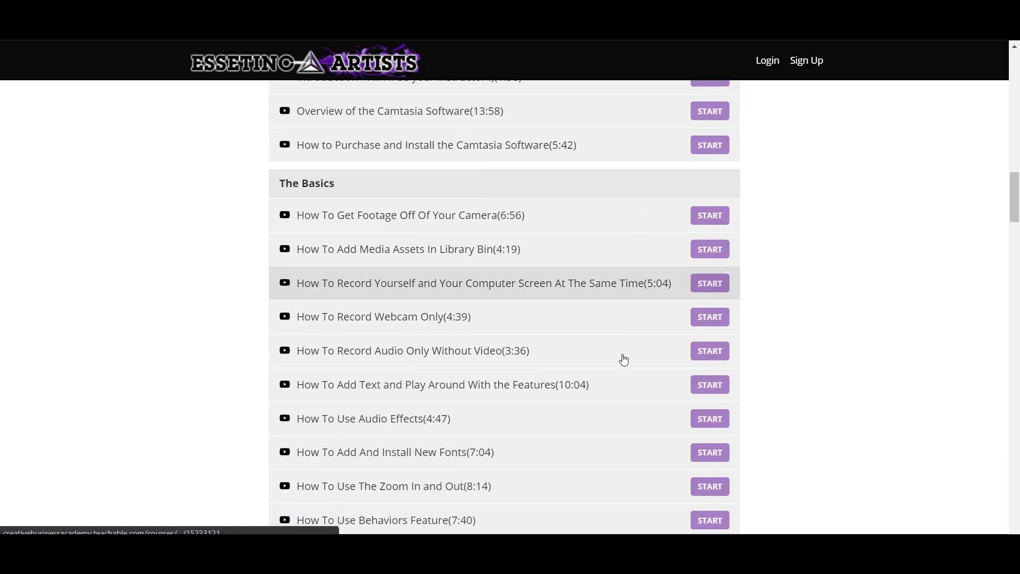